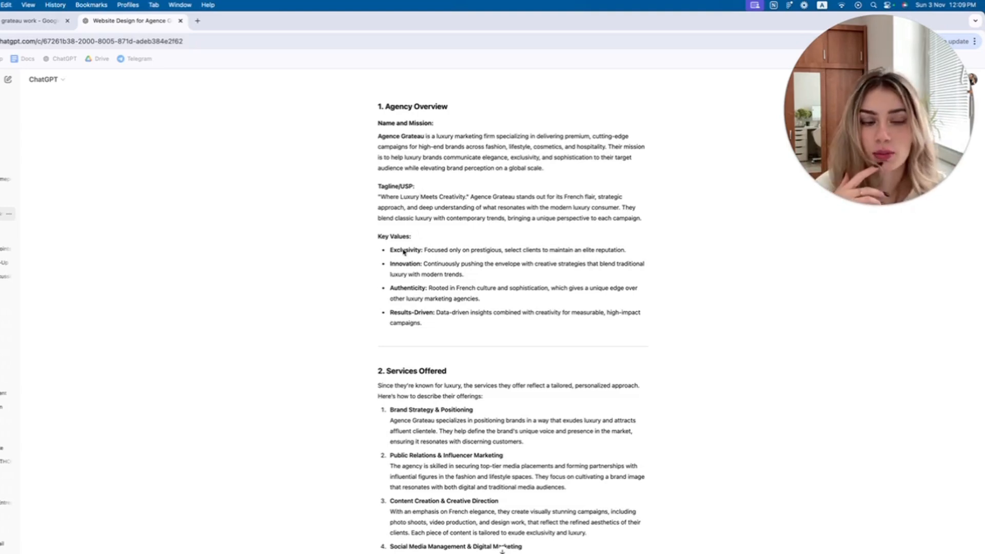
# Step: Read through the agency overview and services sections of the ChatGPT website brief for Agence Grateau
pyautogui.scroll(-5, 403, 251)
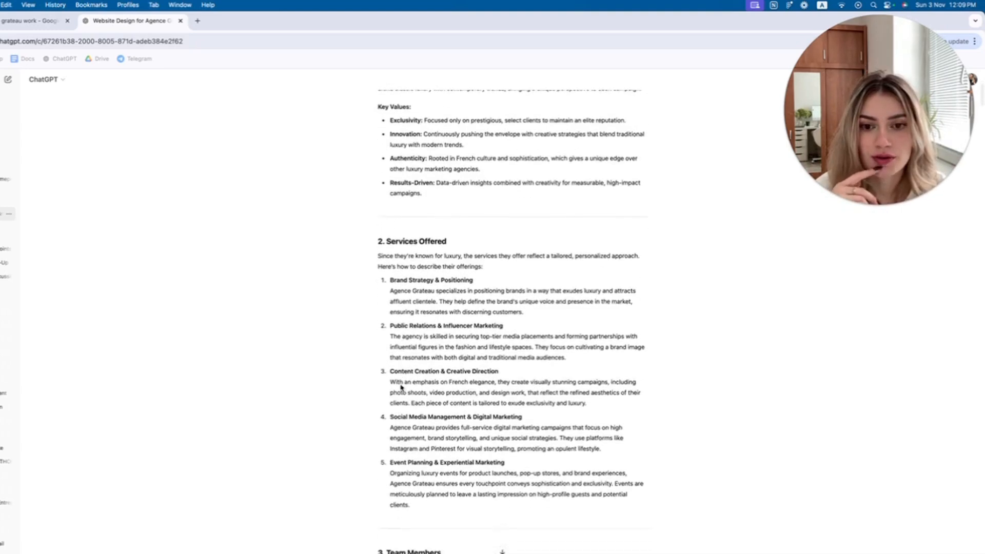
pyautogui.scroll(-7, 401, 387)
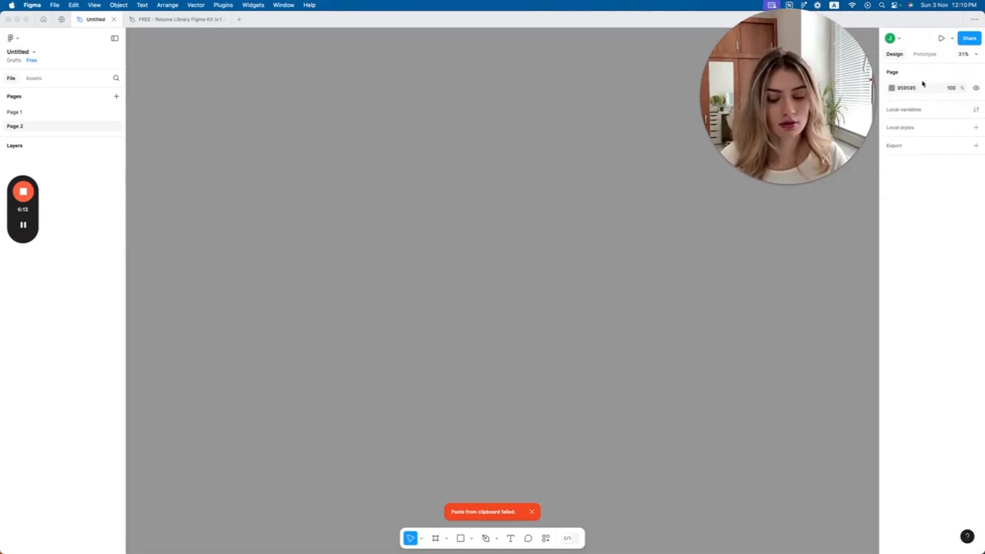
# Step: Switch to Figma and add a 1440 px wide Desktop frame on Page 2, extended to about 6719 px tall
pyautogui.press('f')
pyautogui.click(918, 176)
pyautogui.moveTo(552, 290); pyautogui.dragTo(461, 220)
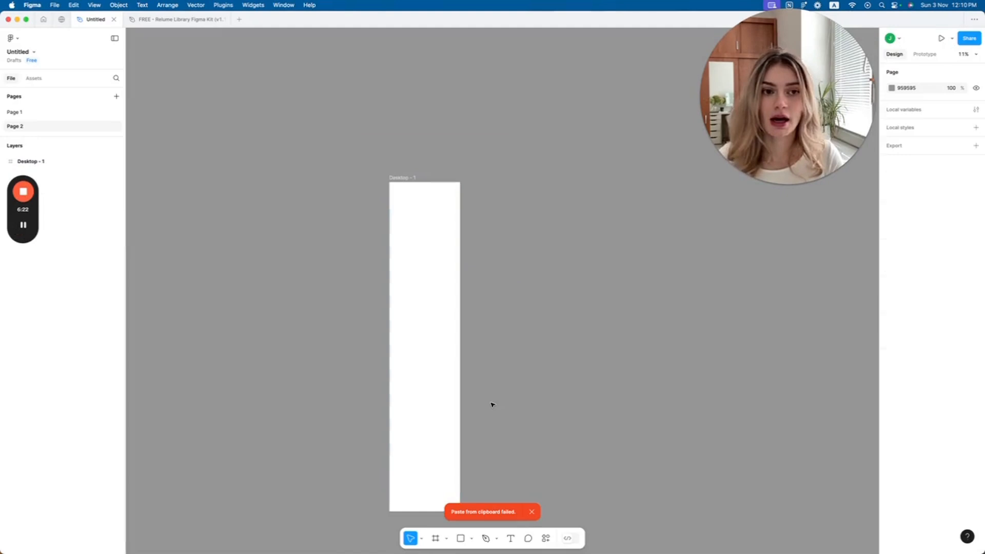
pyautogui.scroll(-2, 492, 404)
pyautogui.scroll(-1, 573, 346)
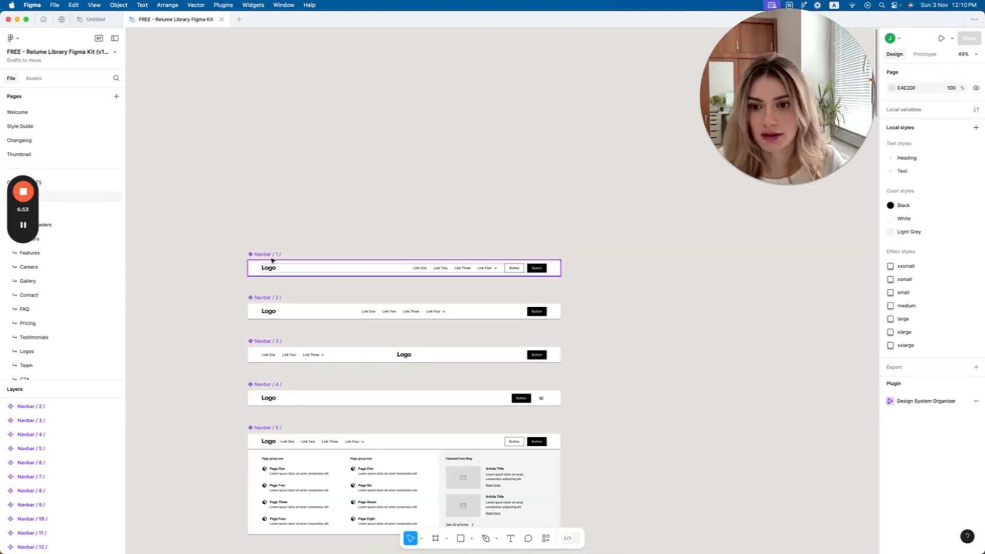
# Step: Copy the Navbar / 1 component from the Relume Library kit and paste it into the Desktop - 1 frame
pyautogui.click(276, 263)
pyautogui.click(95, 19)
pyautogui.press('cmd+v')
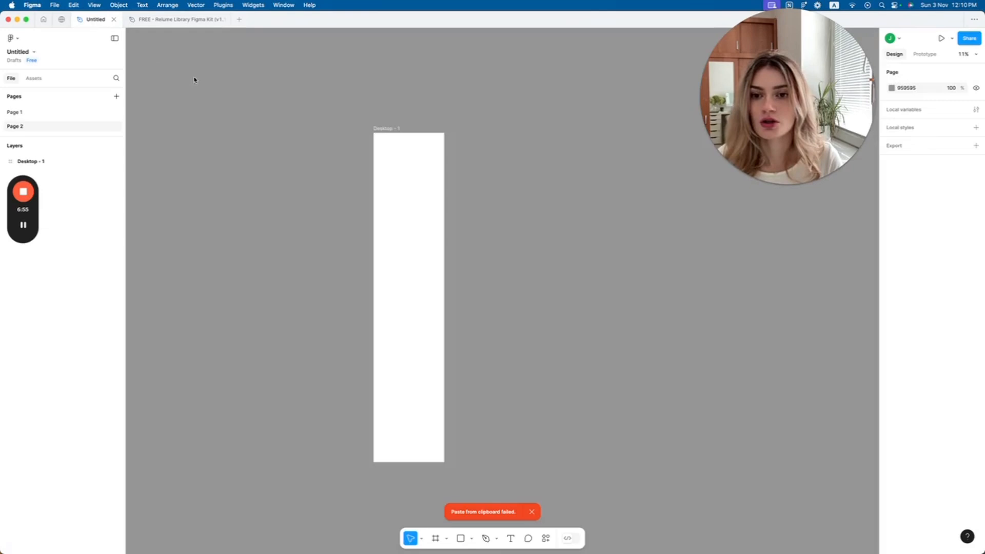
pyautogui.click(406, 181)
pyautogui.scroll(5, 402, 180)
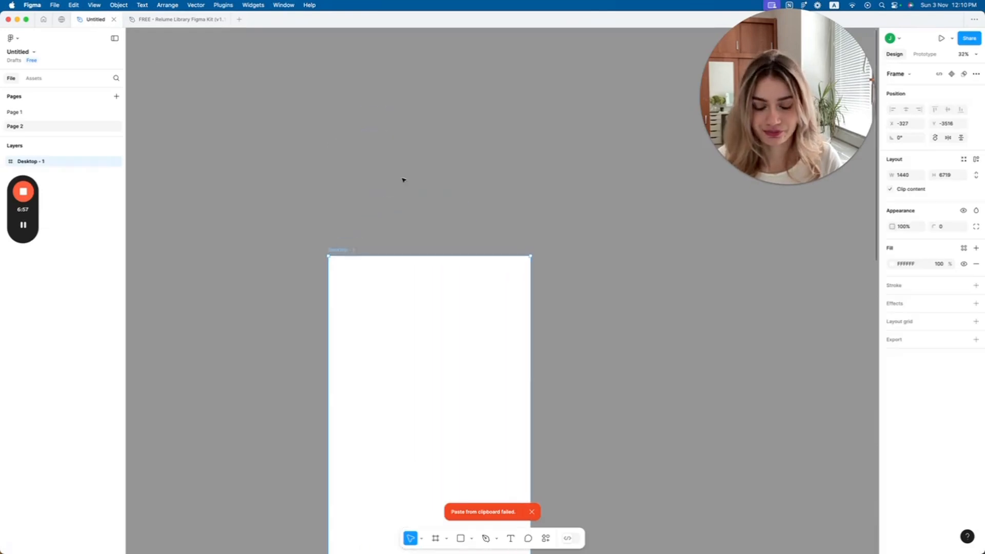
pyautogui.press('super+v')
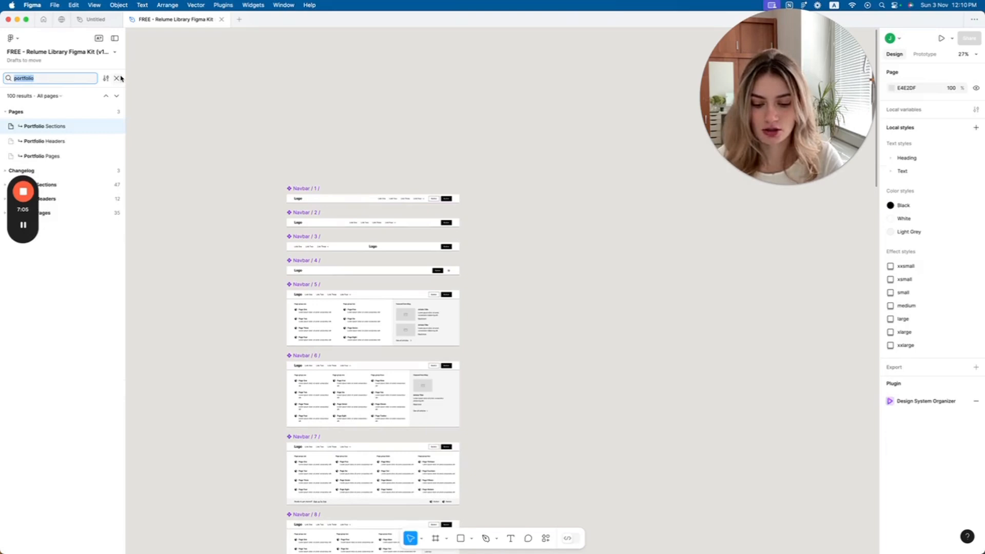
# Step: Find the Hero Headers in the Relume kit by searching "hero", then copy Header / 5 into the desktop frame directly beneath the navbar
pyautogui.write('hero')
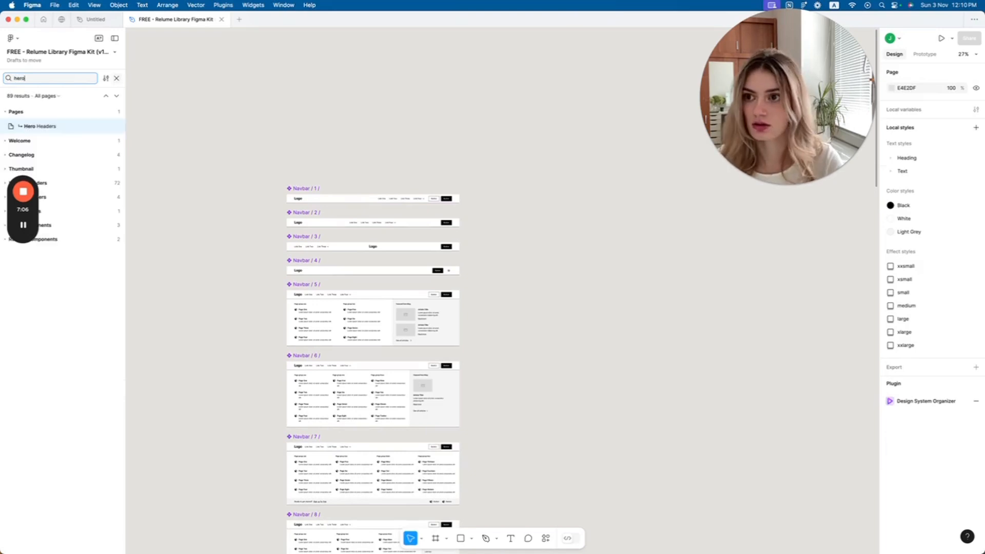
pyautogui.click(39, 126)
pyautogui.click(296, 254)
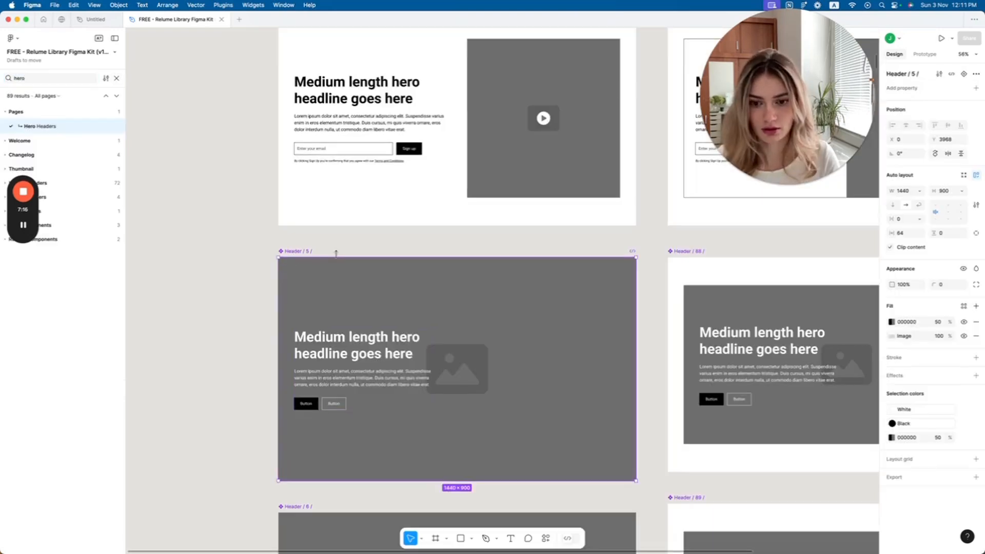
pyautogui.click(375, 246)
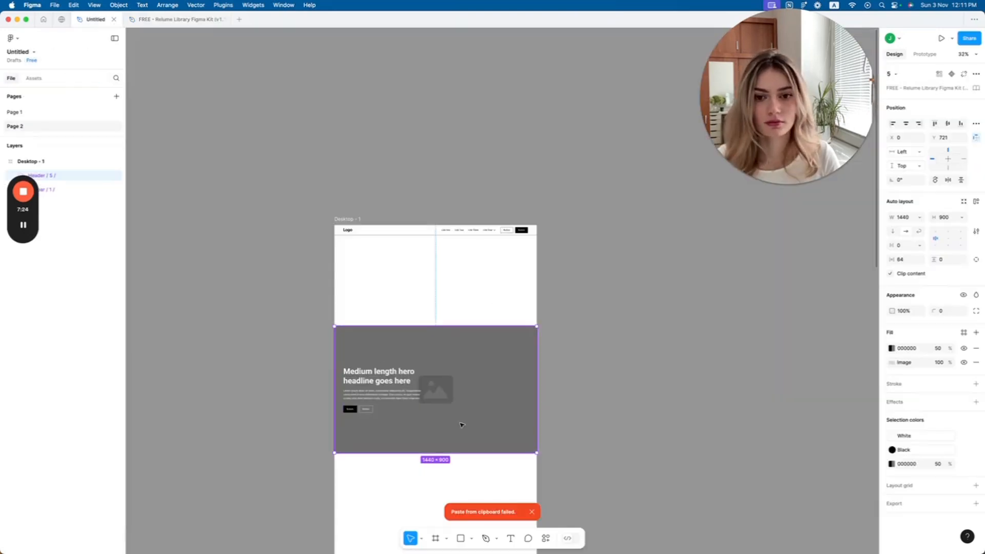
pyautogui.moveTo(461, 426); pyautogui.dragTo(460, 339)
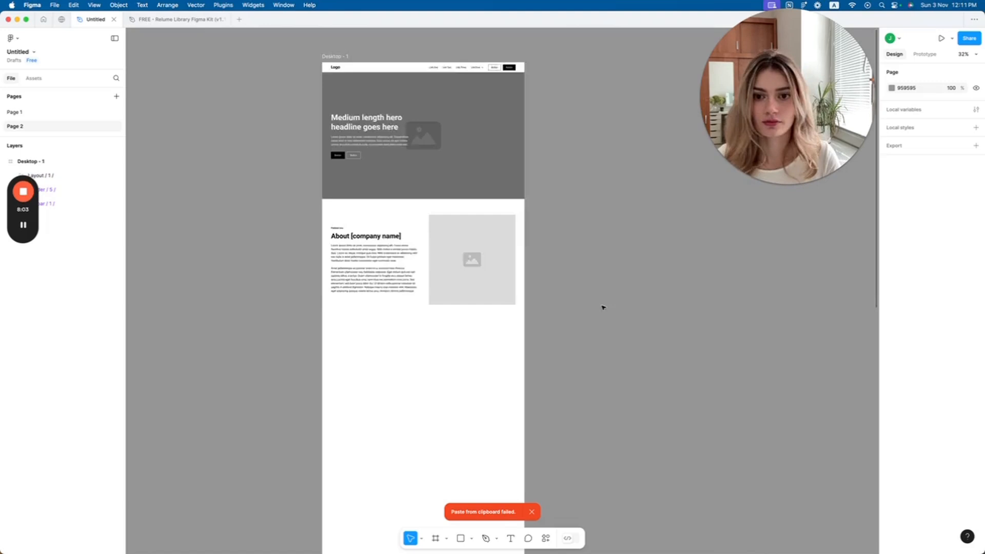
# Step: Review the ChatGPT brief's agency overview, services, team members and notable clients to see which page sections are needed
pyautogui.scroll(2, 603, 306)
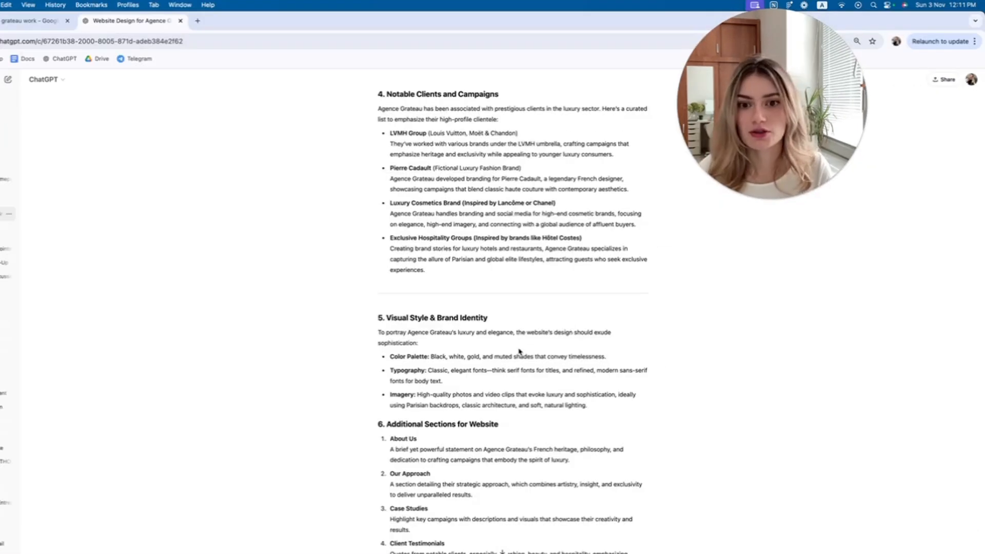
pyautogui.scroll(8, 518, 349)
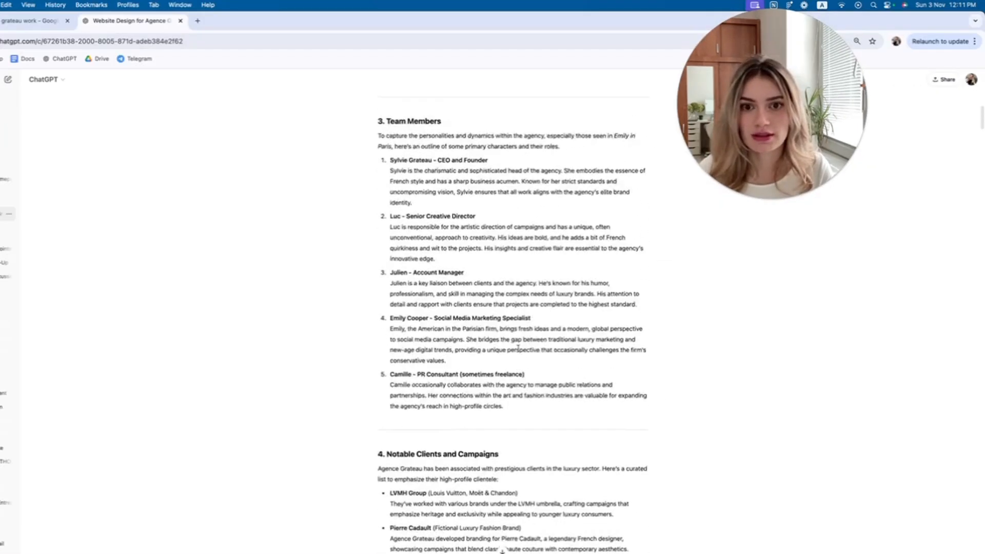
pyautogui.scroll(10, 518, 349)
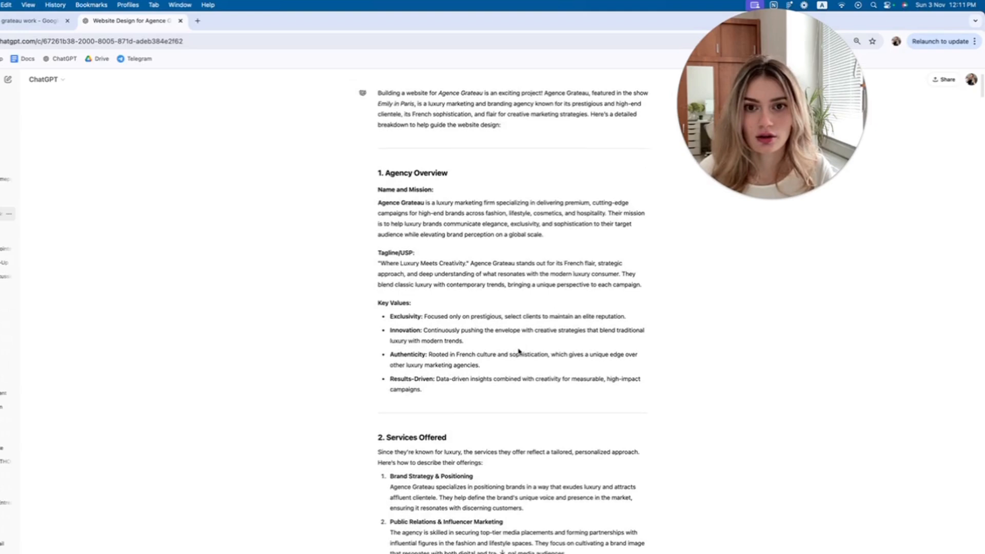
pyautogui.scroll(-10, 518, 351)
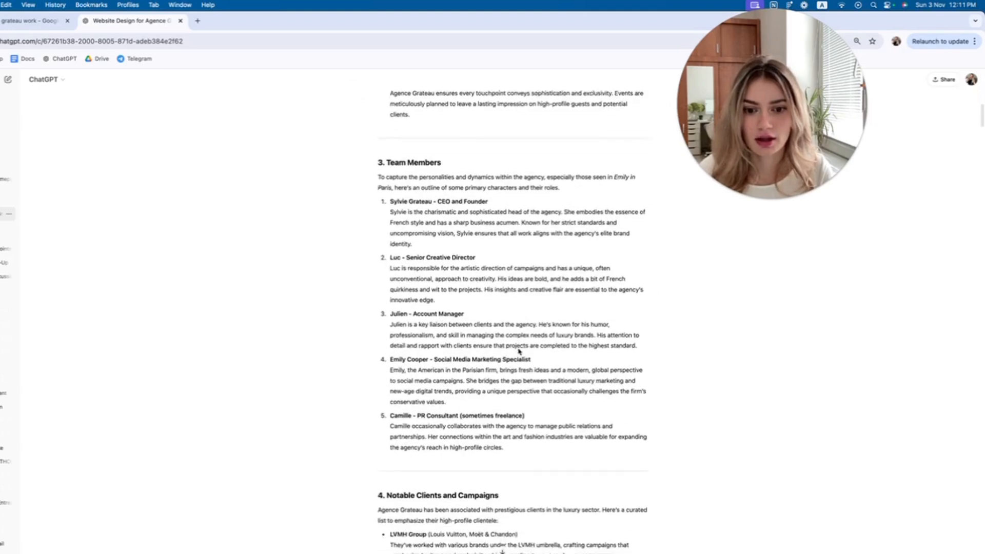
pyautogui.scroll(-6, 518, 351)
pyautogui.scroll(1, 518, 351)
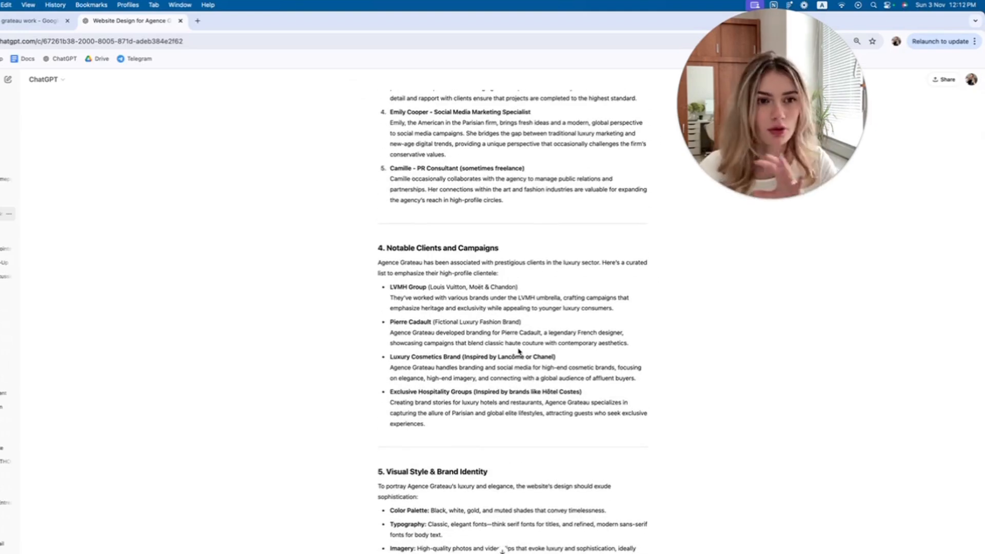
pyautogui.scroll(5, 518, 351)
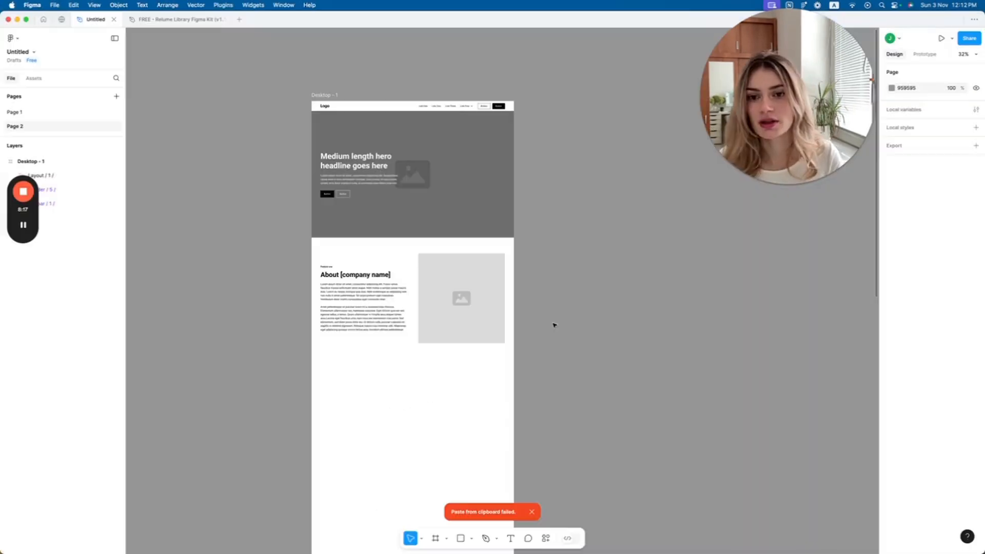
# Step: Search the Relume kit for "service" and place a copied Layout / 240 section in the desktop frame directly beneath the About section
pyautogui.hscroll(-1, 493, 269)
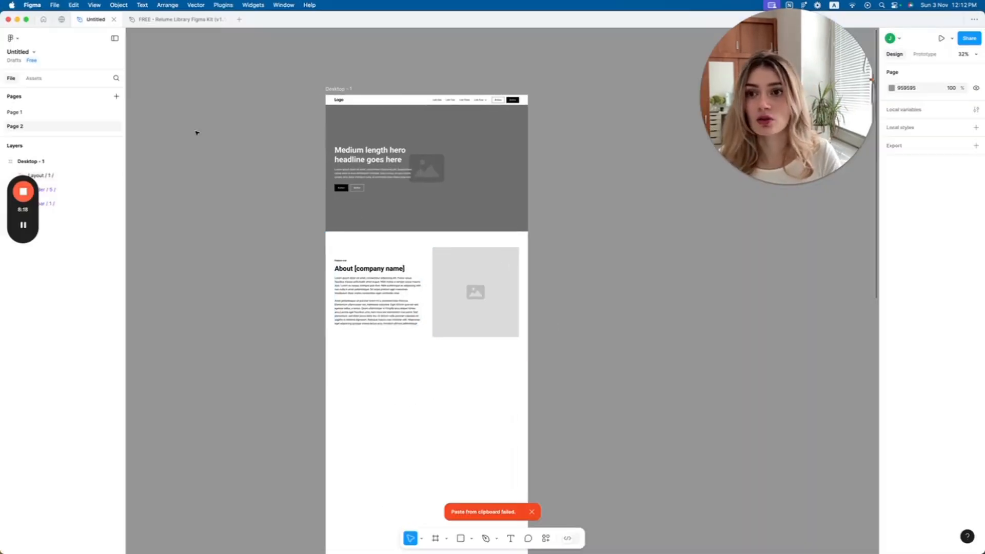
pyautogui.click(179, 19)
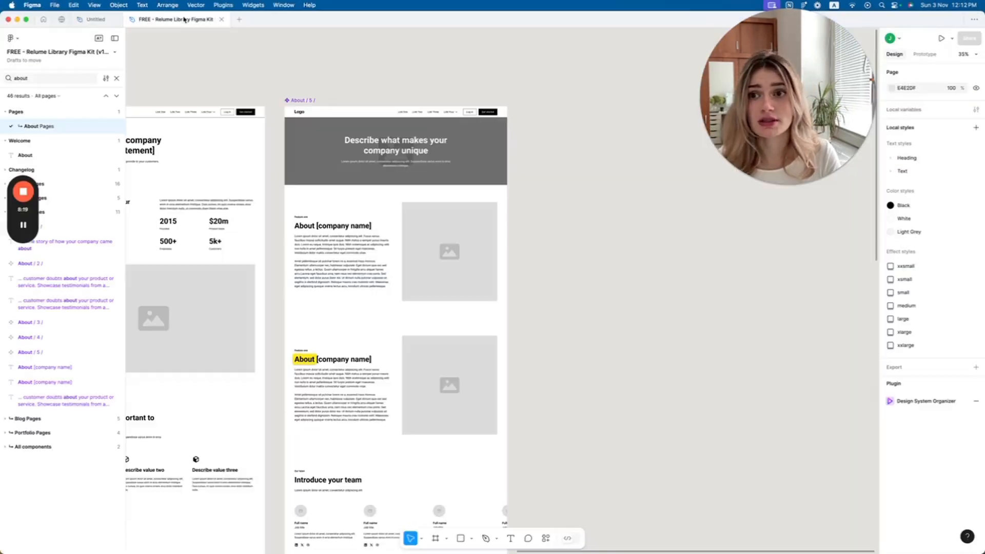
pyautogui.doubleClick(61, 81)
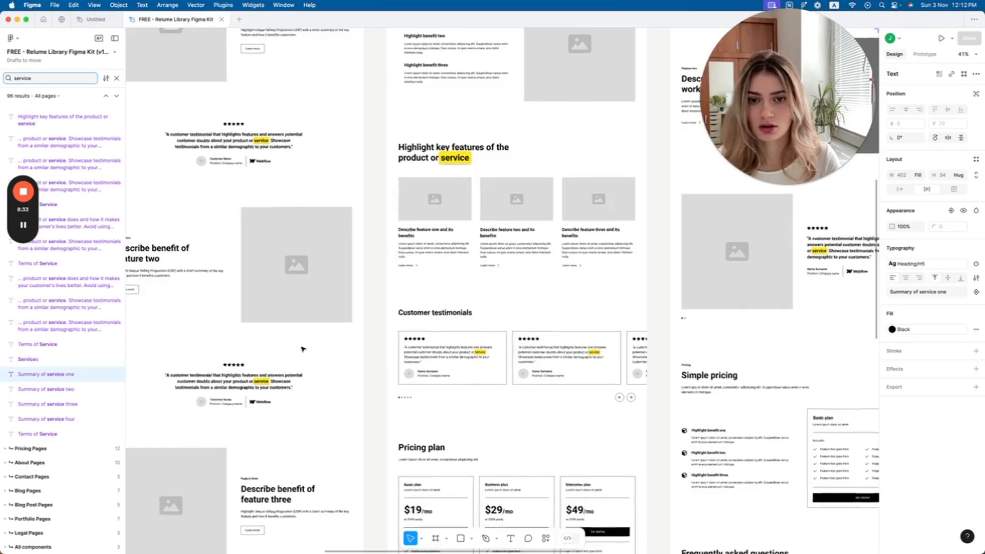
pyautogui.scroll(3, 381, 340)
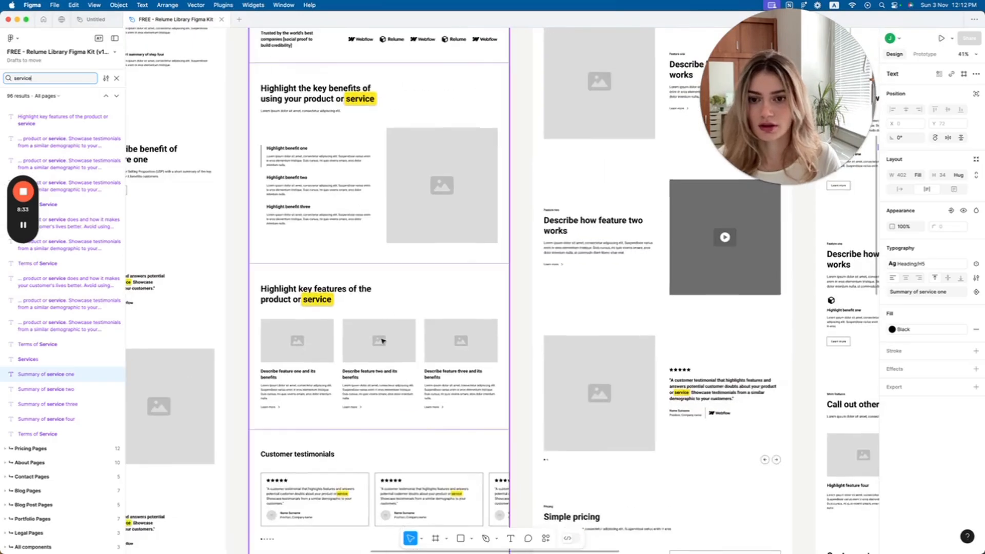
pyautogui.doubleClick(381, 340)
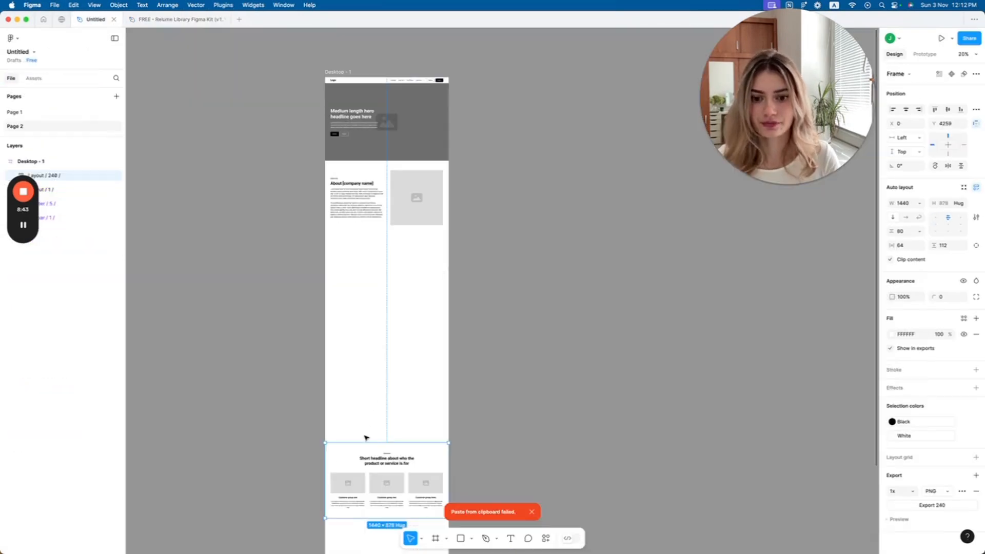
pyautogui.moveTo(365, 445); pyautogui.dragTo(368, 239)
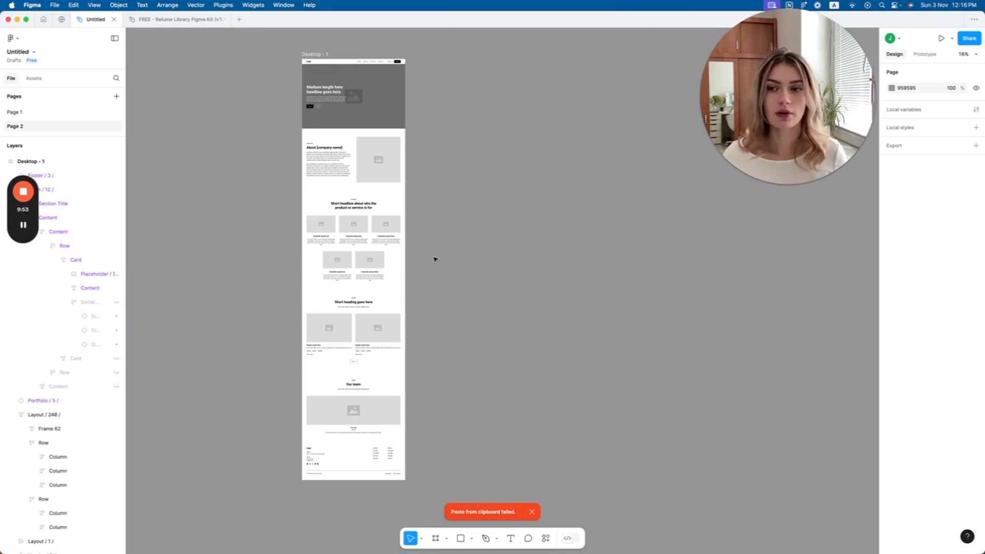
# Step: Replace the heading of the five-card customer section with "Signature Services"
pyautogui.scroll(3, 435, 259)
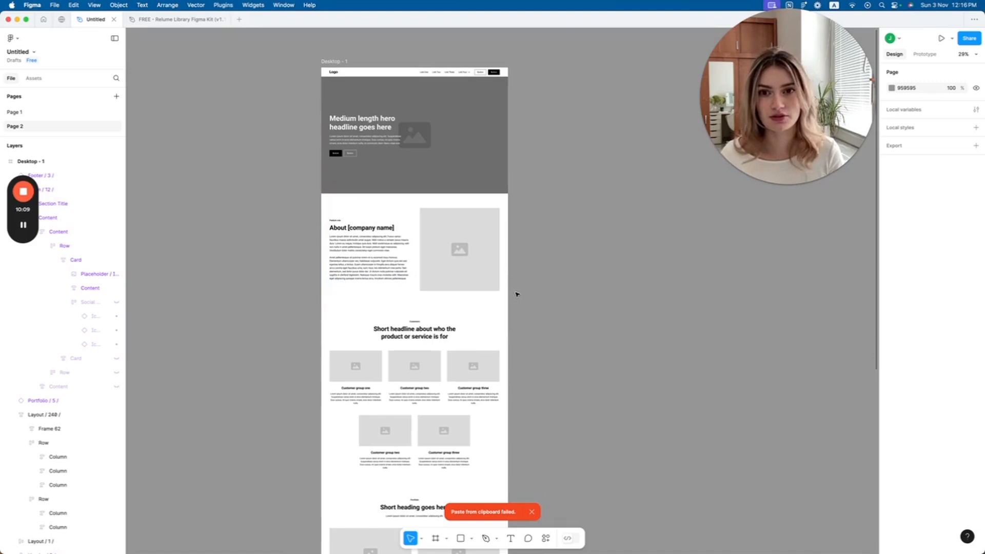
pyautogui.scroll(3, 516, 291)
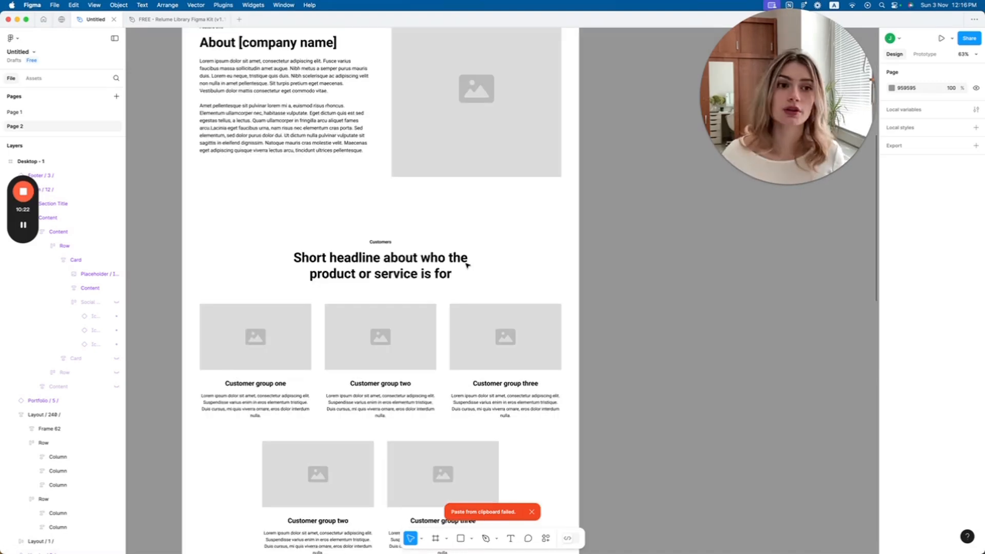
pyautogui.scroll(-2, 466, 264)
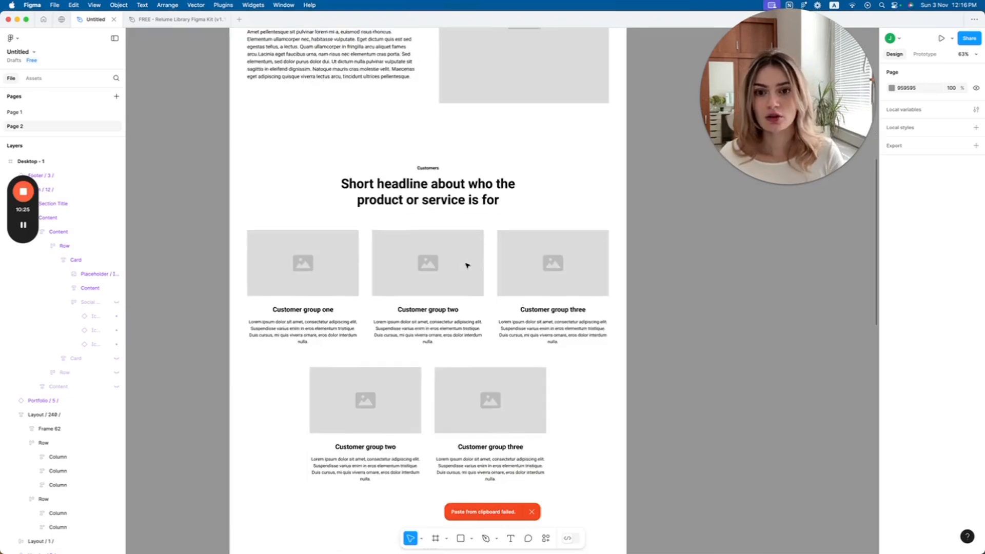
pyautogui.click(401, 228)
pyautogui.doubleClick(401, 229)
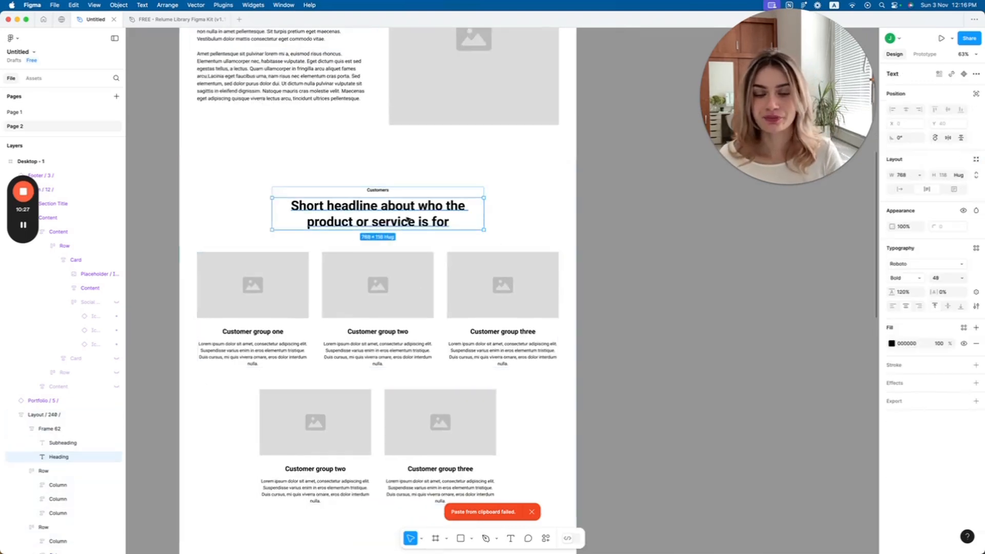
pyautogui.doubleClick(406, 220)
pyautogui.write('Services')
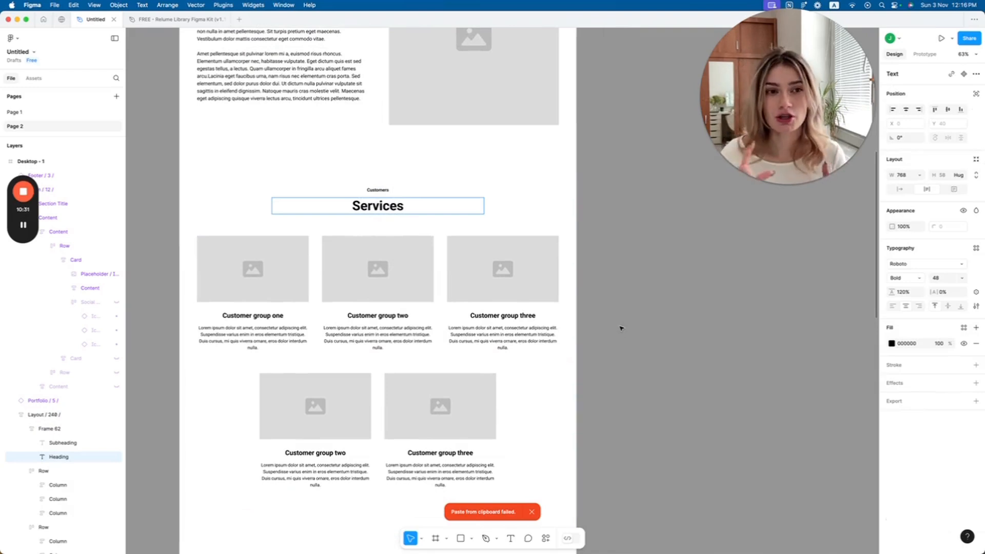
pyautogui.press('super+Left')
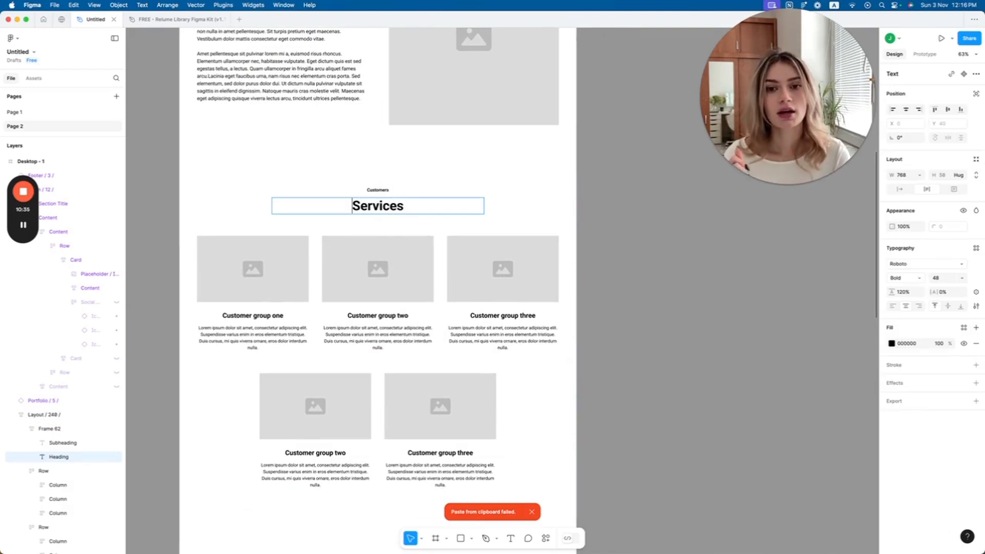
pyautogui.write('Signature')
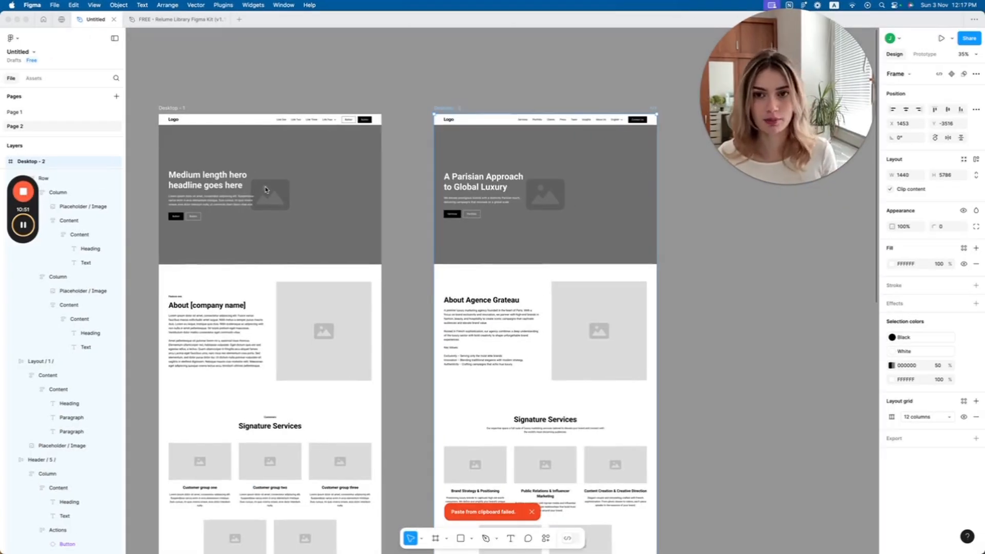
# Step: Examine the copy in the Desktop - 2 frame, from the navbar and hero down through services, portfolio and team sections
pyautogui.scroll(5, 565, 153)
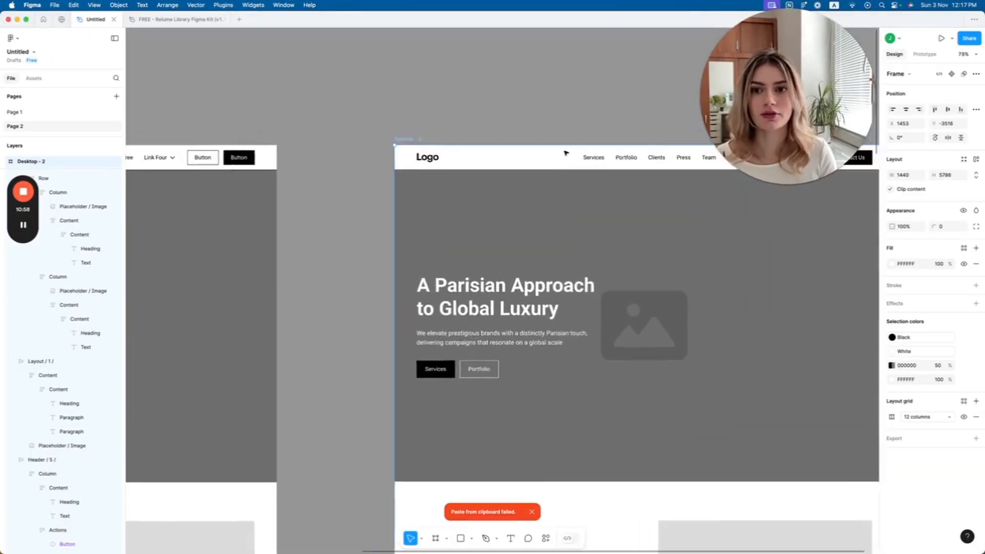
pyautogui.hscroll(5, 566, 153)
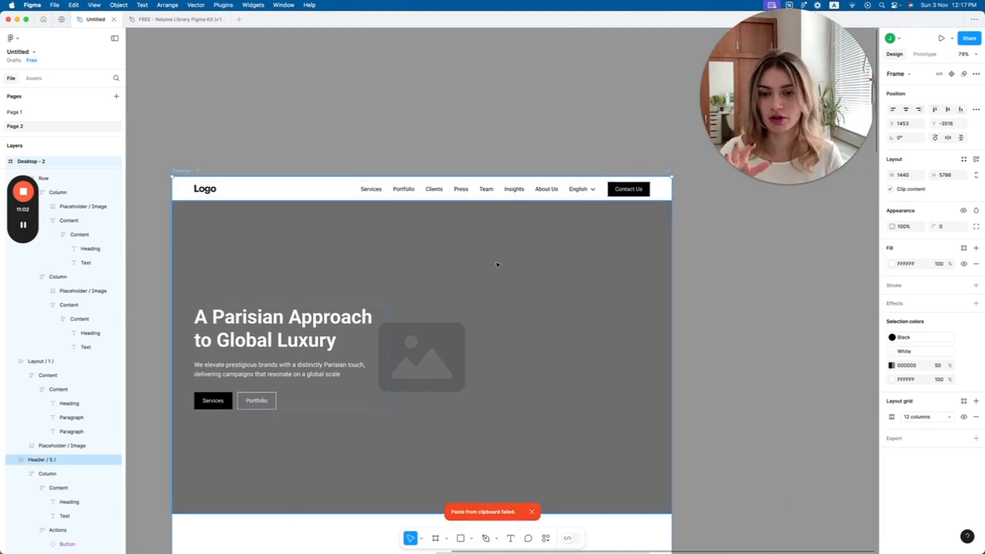
pyautogui.scroll(-5, 496, 265)
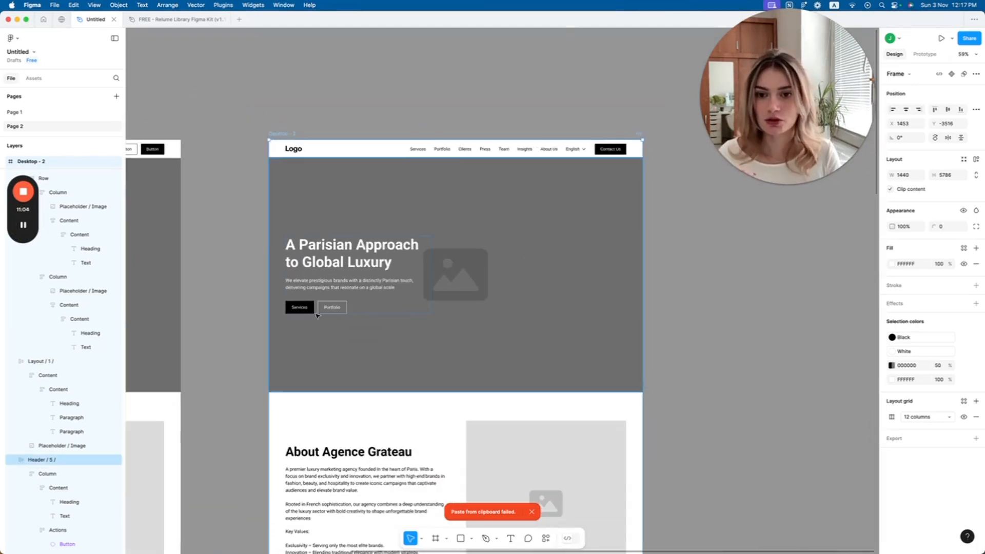
pyautogui.scroll(-15, 357, 272)
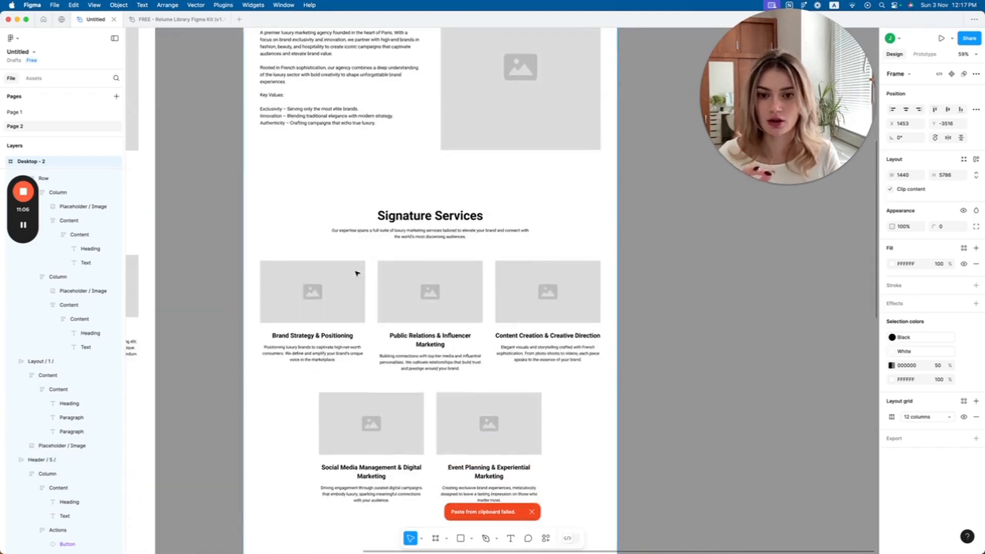
pyautogui.scroll(-3, 357, 273)
pyautogui.scroll(-3, 357, 273)
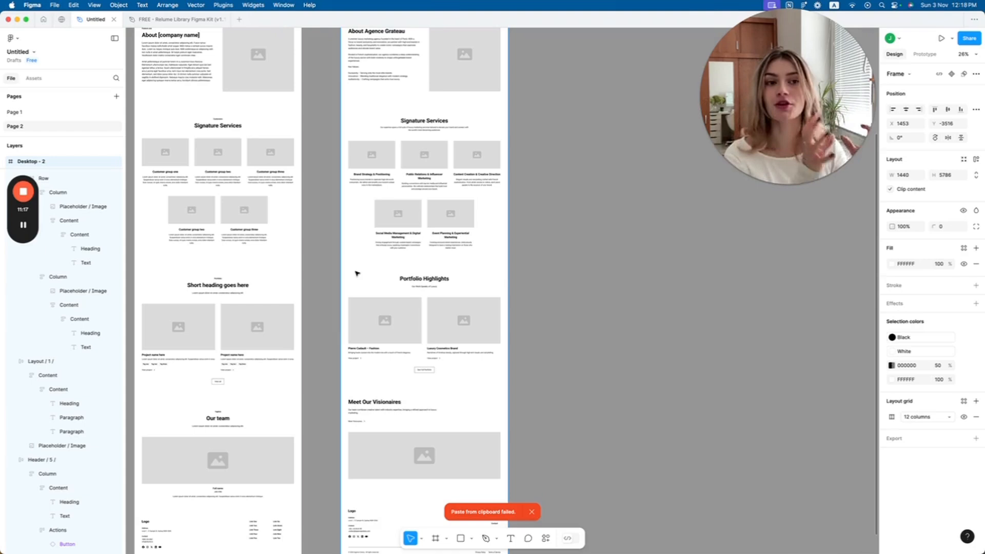
# Step: Compare the Desktop - 1, Desktop - 2 and Desktop - 3 frames, from the hero down to the footer
pyautogui.scroll(-5, 358, 273)
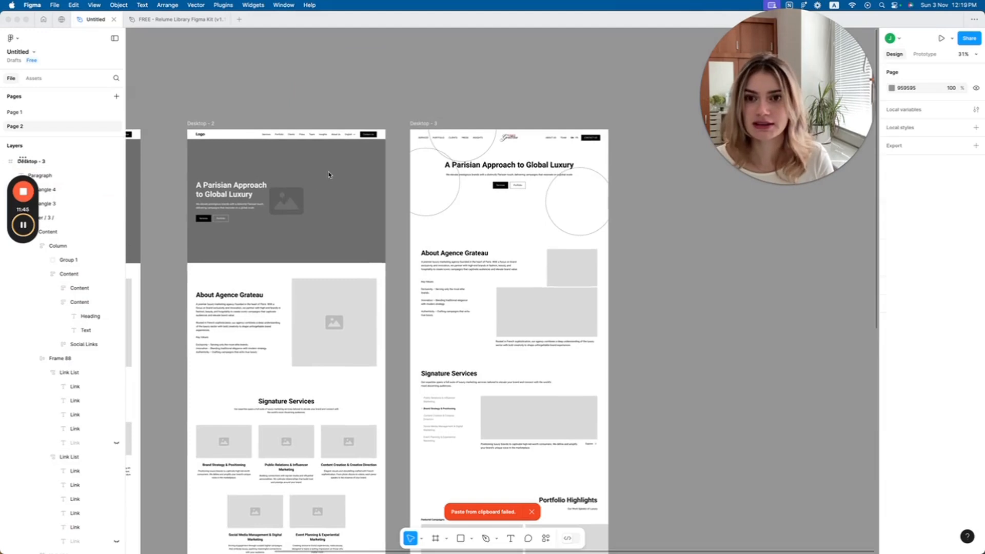
pyautogui.scroll(3, 294, 129)
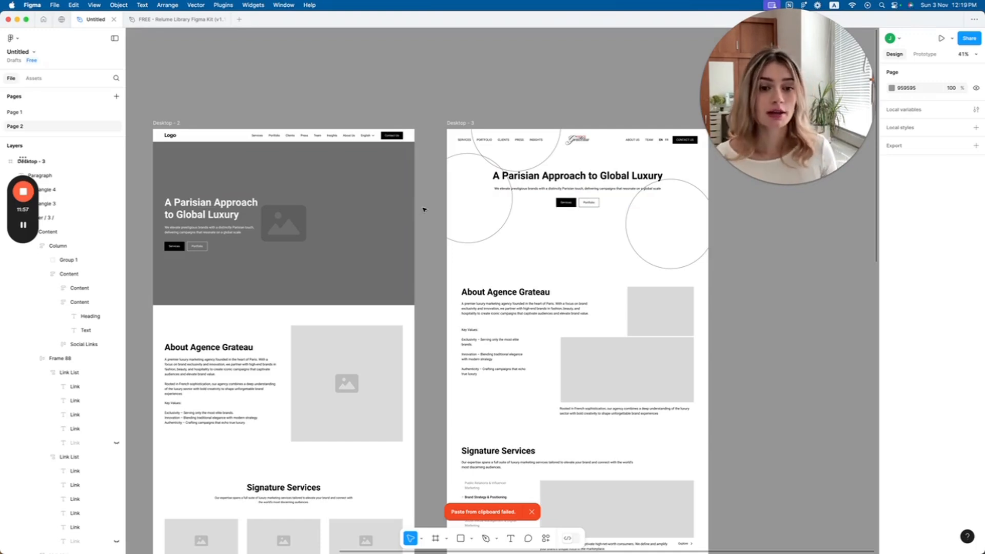
pyautogui.scroll(-5, 473, 213)
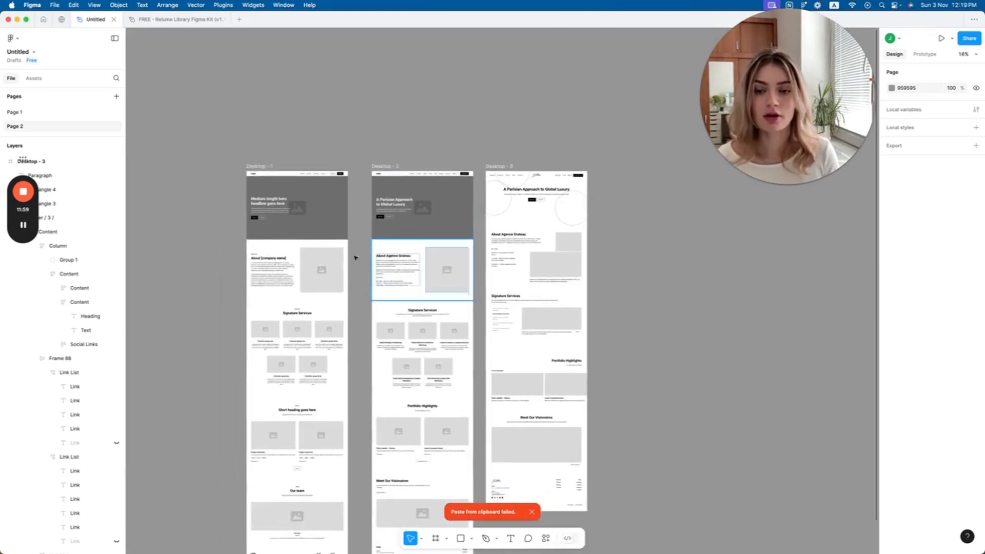
pyautogui.scroll(2, 360, 267)
pyautogui.hscroll(-3, 287, 328)
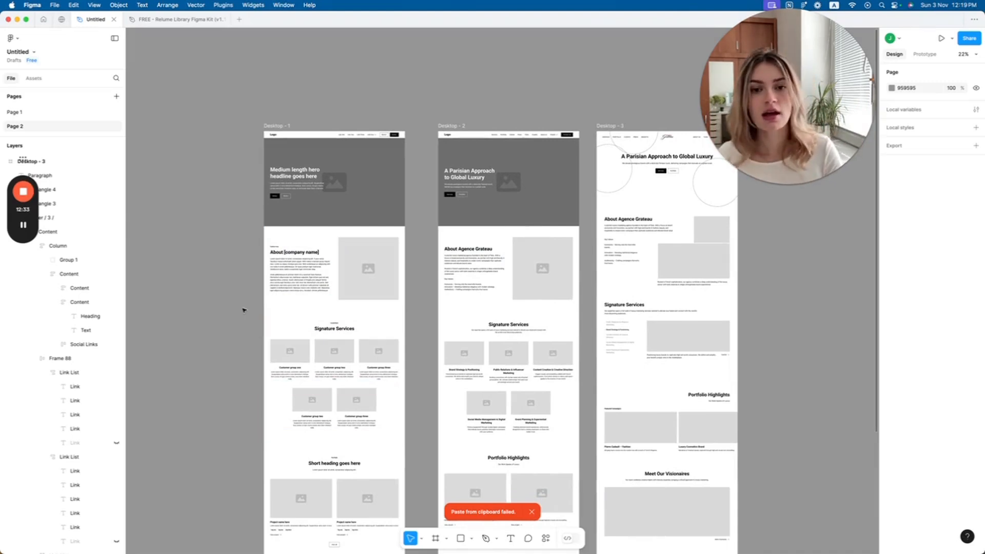
pyautogui.hscroll(5, 352, 303)
pyautogui.scroll(1, 448, 273)
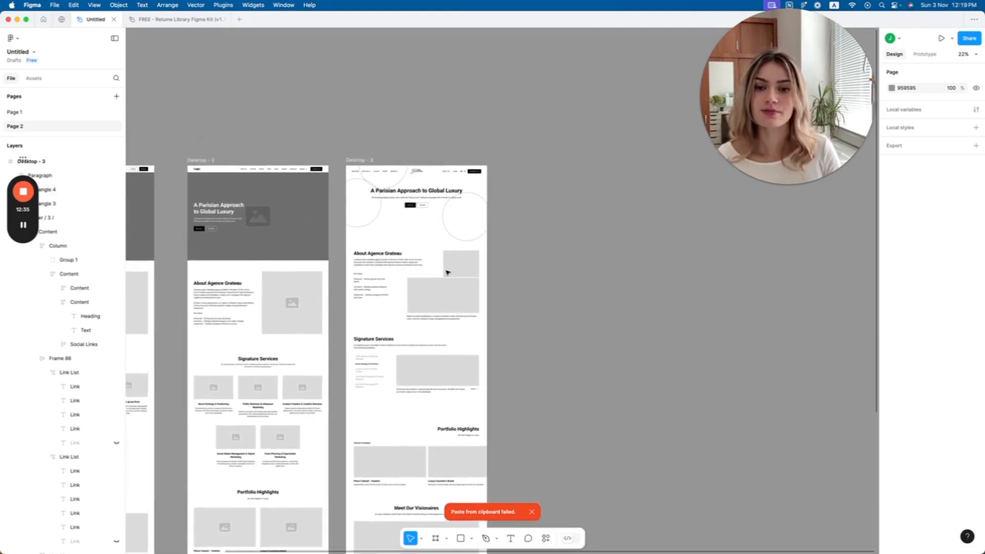
# Step: Examine how the About, Signature Services and Portfolio Highlights layouts differ between the Desktop - 2 and Desktop - 3 frames
pyautogui.scroll(5, 447, 273)
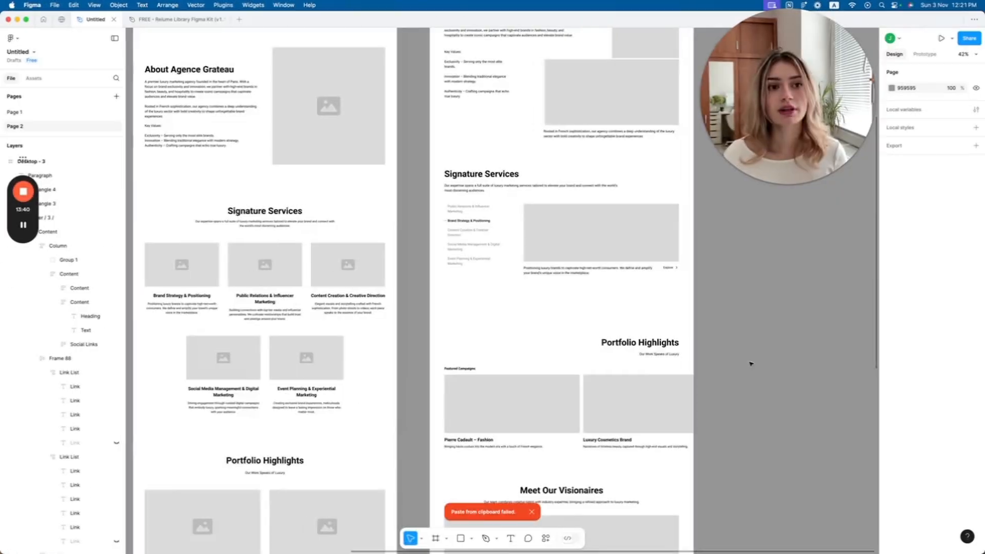
pyautogui.scroll(-2, 750, 364)
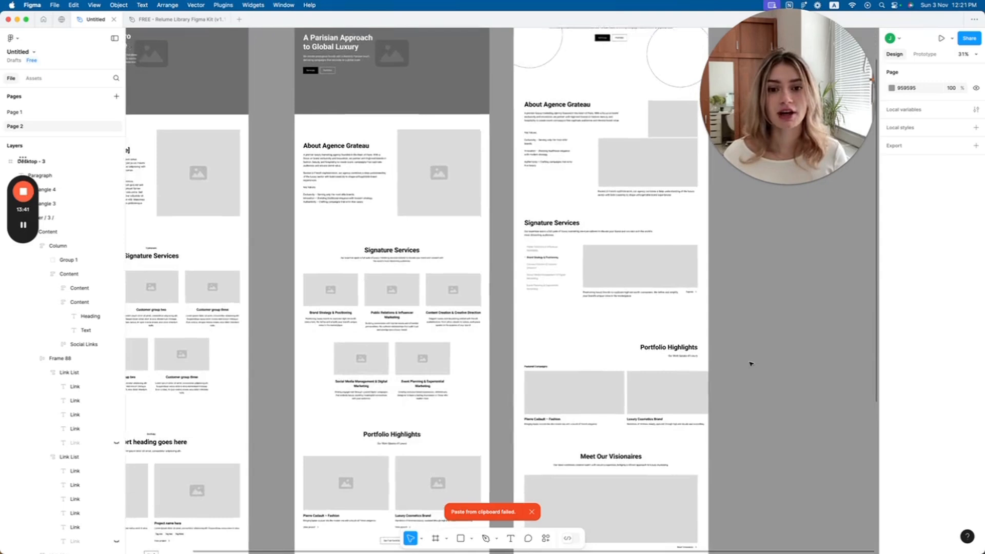
pyautogui.scroll(1, 742, 345)
pyautogui.scroll(1, 739, 315)
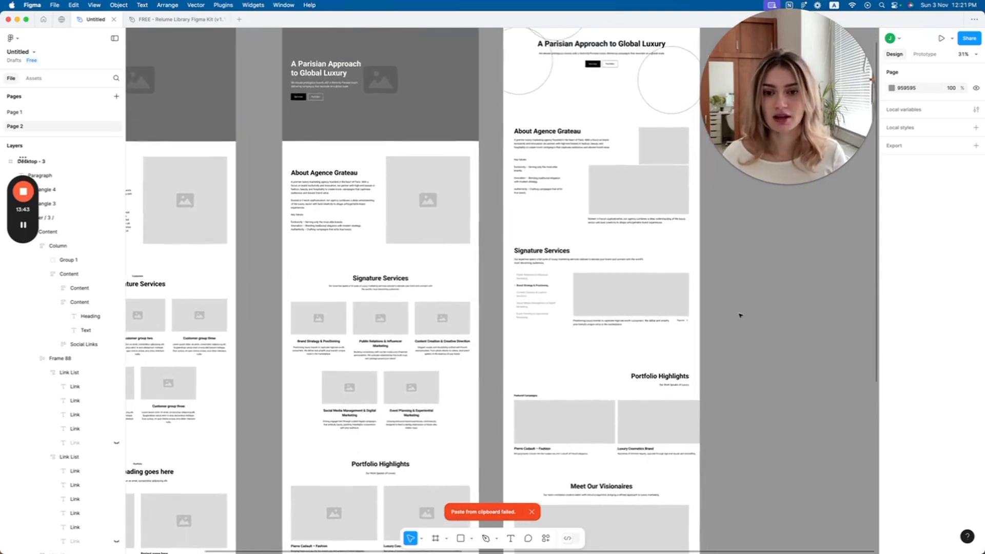
pyautogui.scroll(3, 738, 315)
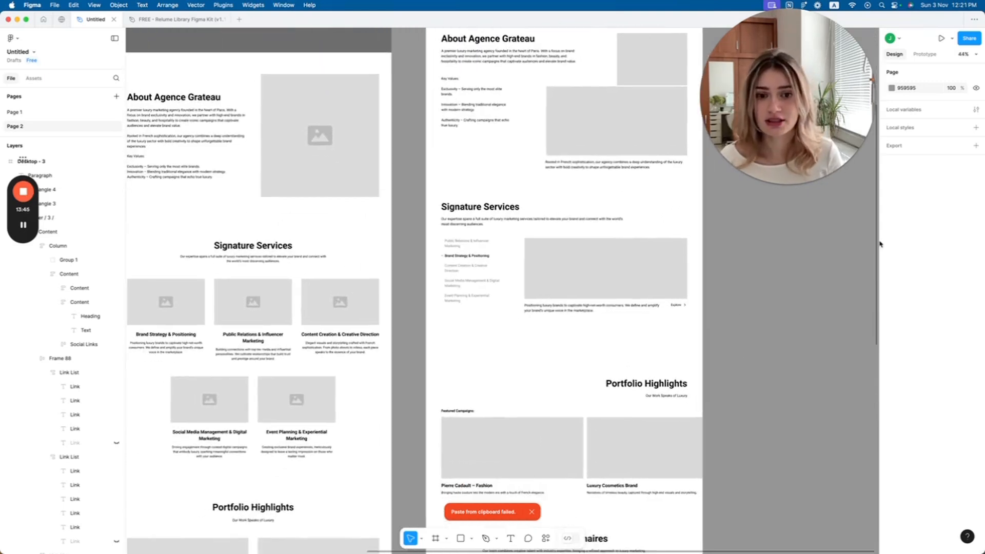
pyautogui.scroll(-2, 764, 341)
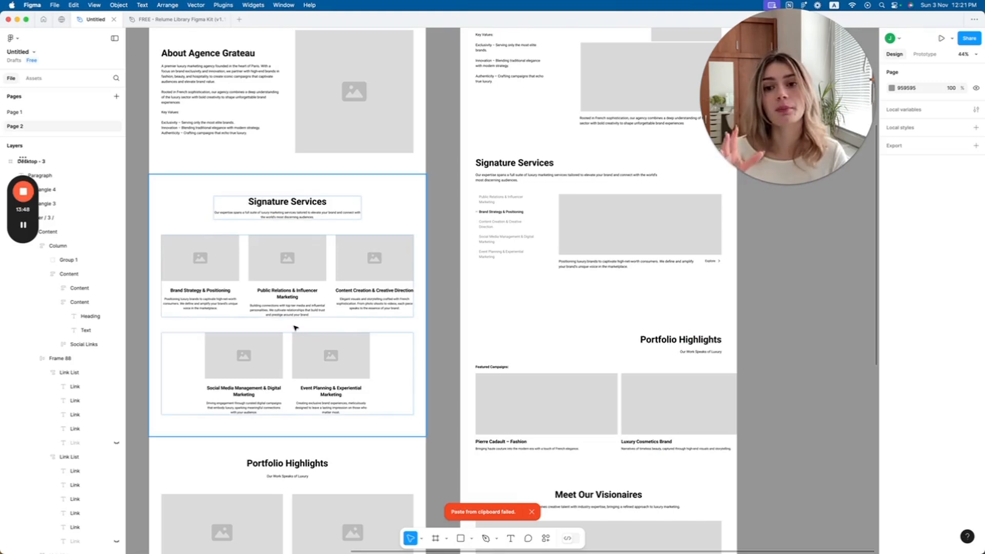
pyautogui.hscroll(2, 329, 308)
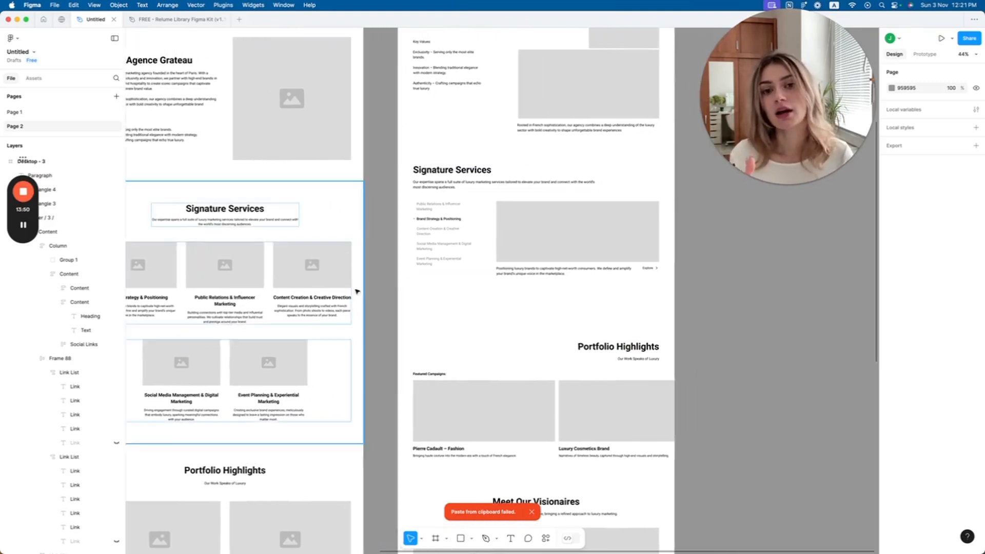
pyautogui.scroll(3, 605, 177)
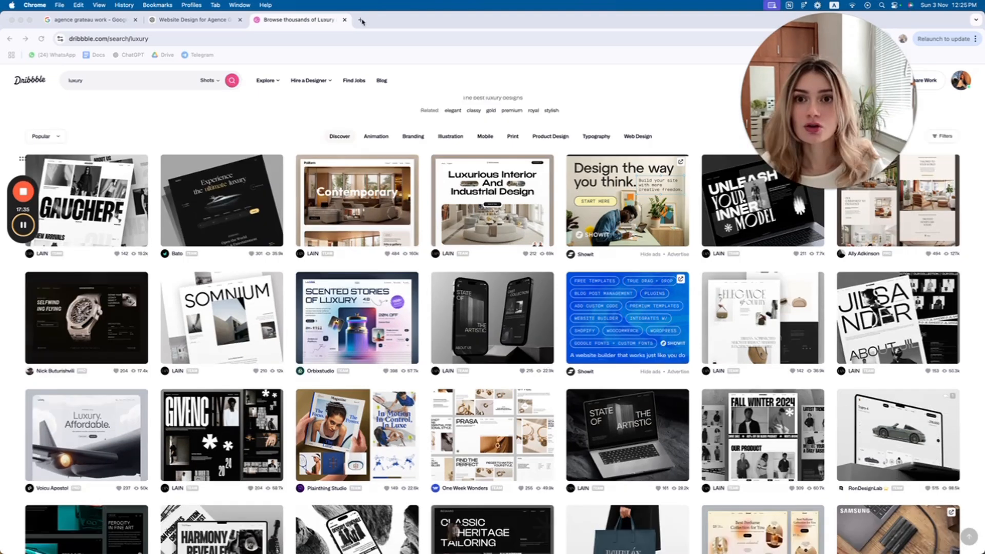
# Step: Search Google for "agence grateau paris" in a new Chrome tab
pyautogui.click(360, 20)
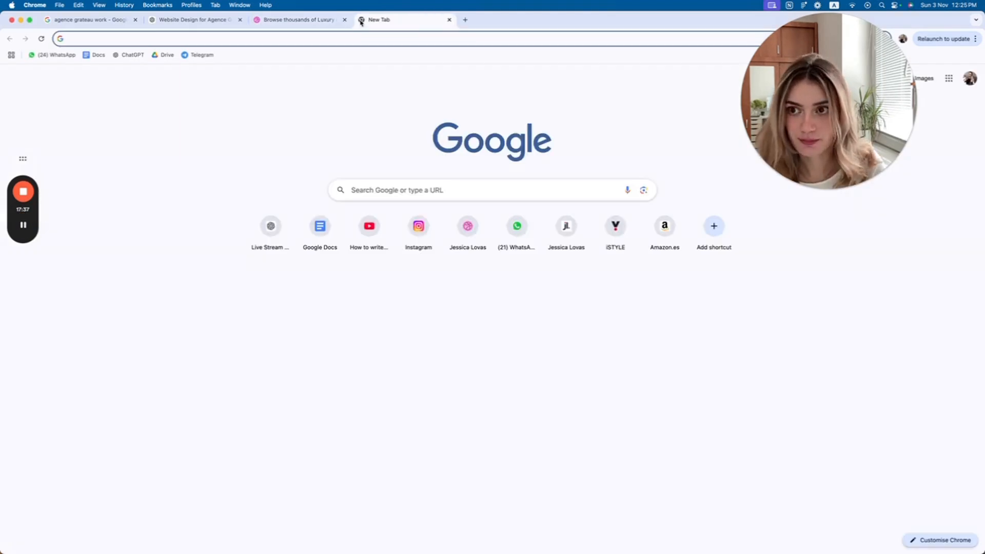
pyautogui.write('agence grat')
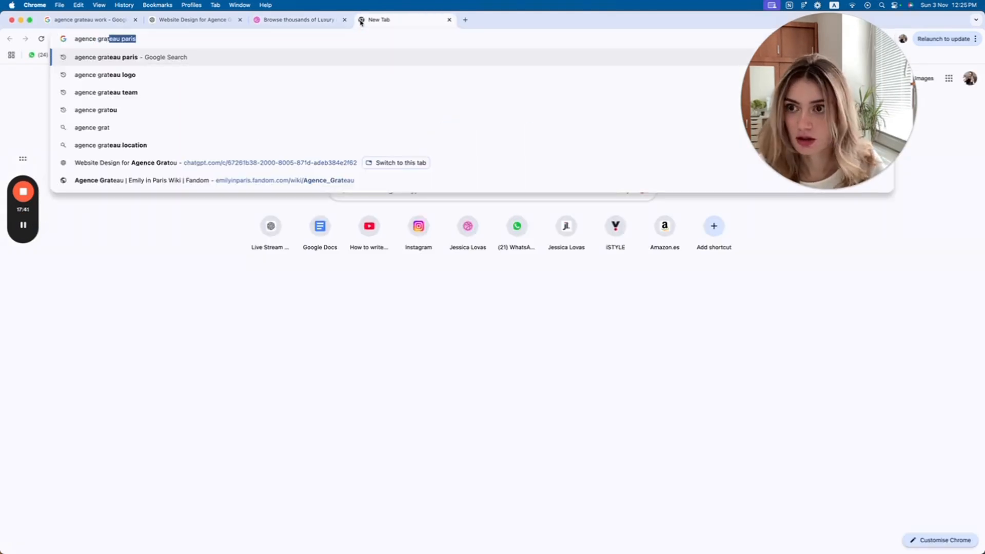
pyautogui.press('Return')
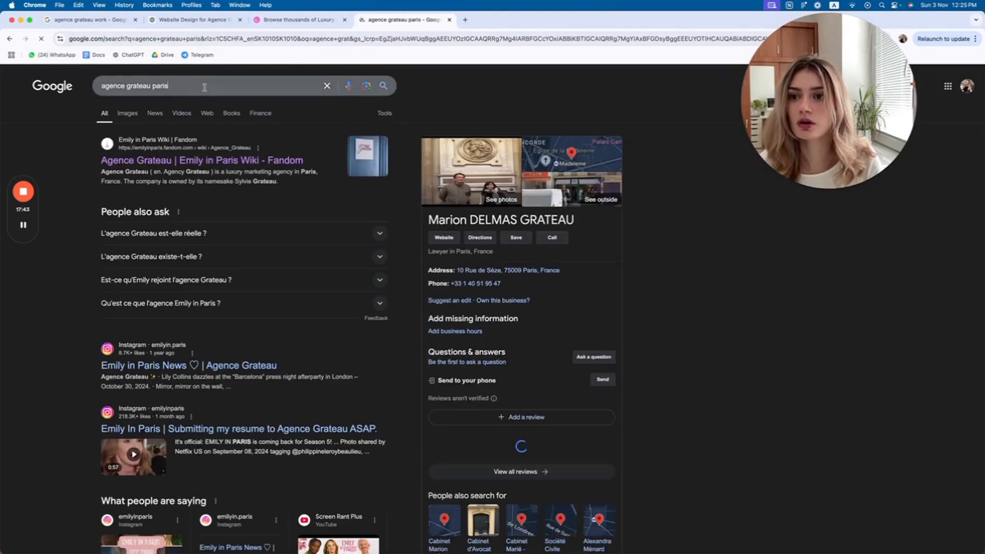
# Step: Refine the search to image results for "agence grateau emily in paris" and open the Country and Town House "Emily In Paris Set Designer" picture
pyautogui.click(158, 87)
pyautogui.write('emily in')
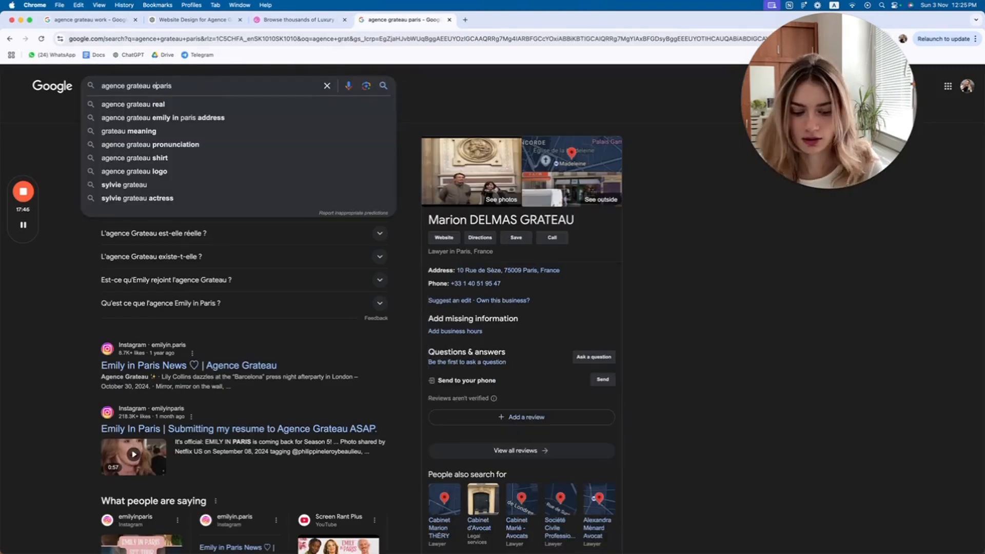
pyautogui.press('Return')
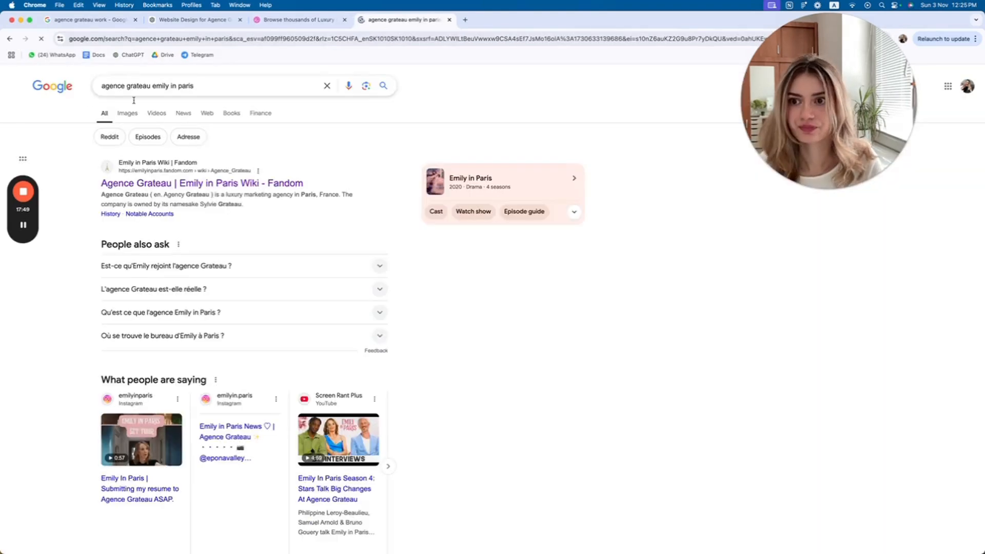
pyautogui.click(128, 112)
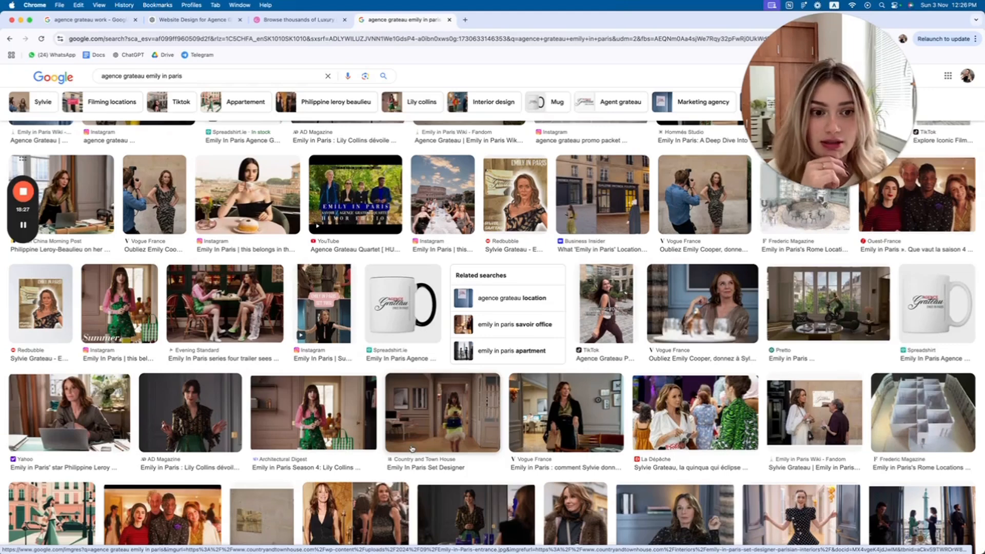
pyautogui.click(411, 449)
pyautogui.scroll(-6, 421, 421)
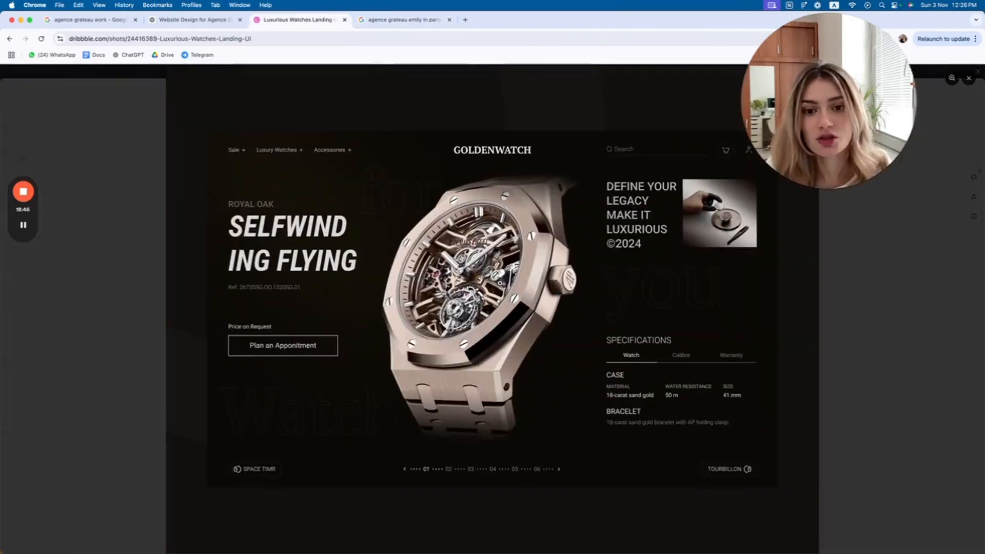
# Step: Copy the GOLDENWATCH landing page image from Dribbble and paste it into the Figma page, placing it on the empty canvas beyond Desktop - 3
pyautogui.rightClick(470, 290)
pyautogui.click(496, 315)
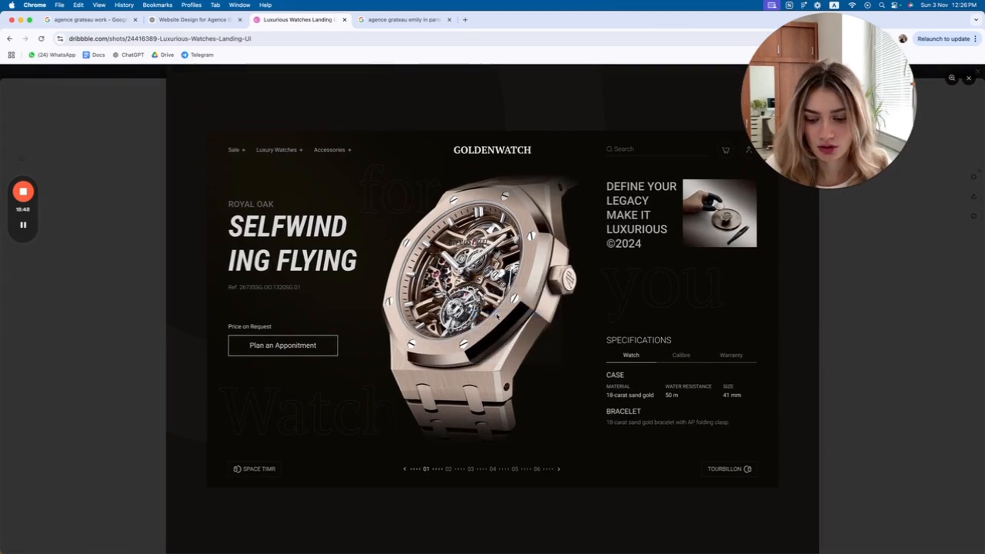
pyautogui.press('super+Tab')
pyautogui.press('super+v')
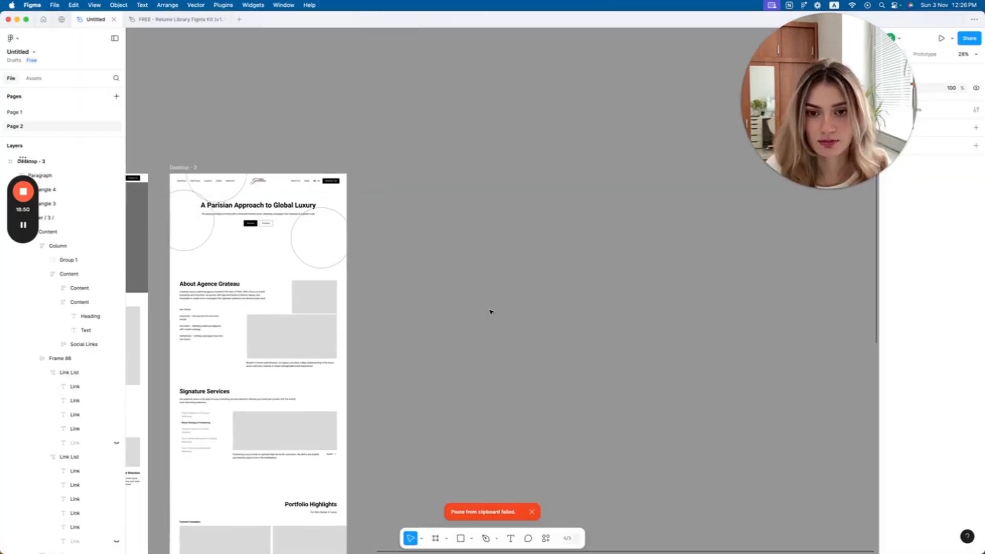
pyautogui.press('super+v')
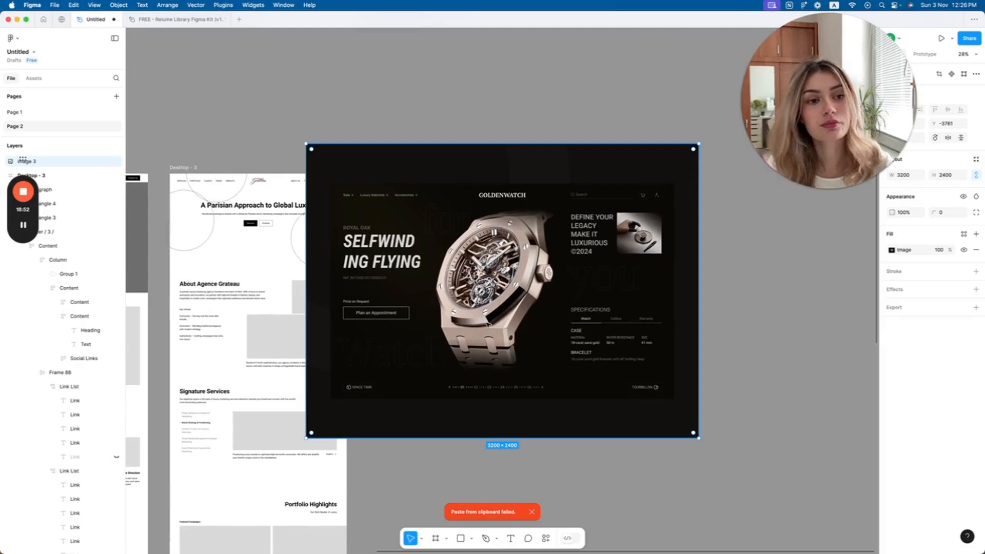
pyautogui.scroll(-3, 482, 323)
pyautogui.moveTo(568, 256); pyautogui.dragTo(634, 153)
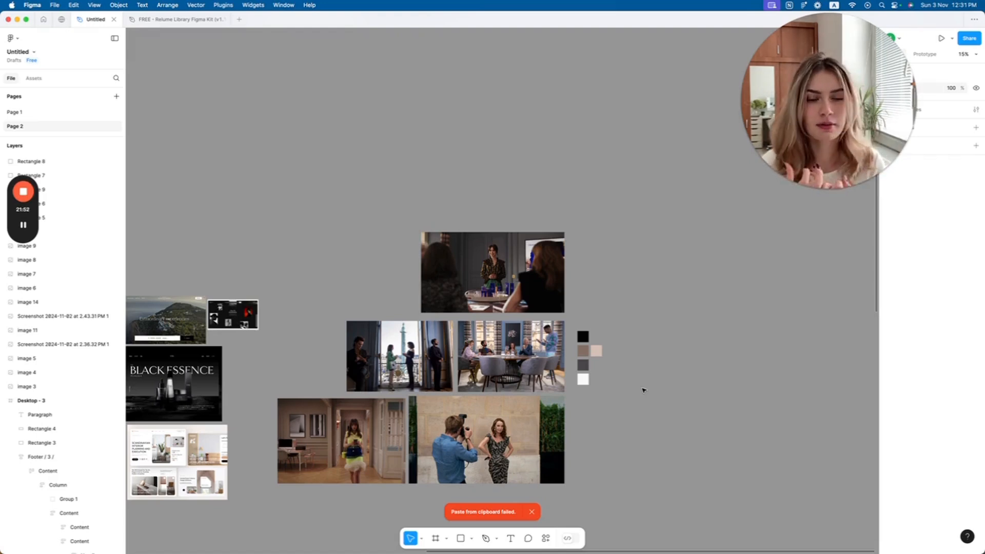
# Step: Try a dark burgundy fill, 740226, on the light beige swatch beside the moodboard photos
pyautogui.scroll(5, 643, 390)
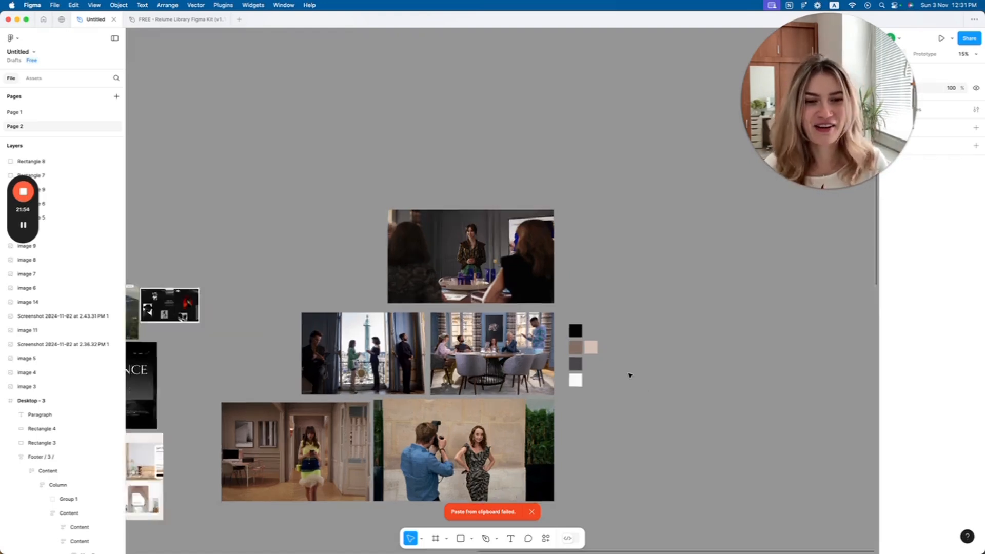
pyautogui.scroll(-5, 503, 354)
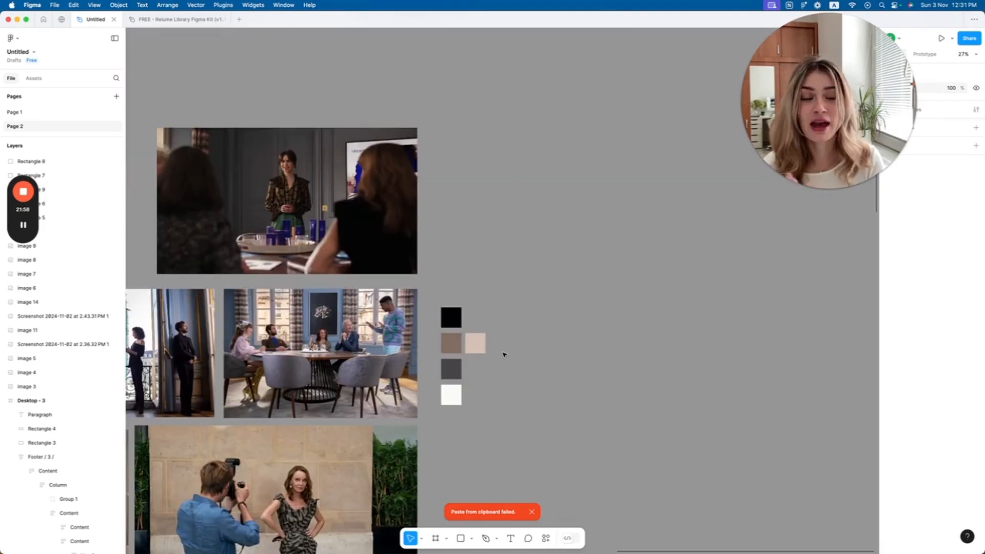
pyautogui.scroll(4, 503, 354)
pyautogui.click(436, 340)
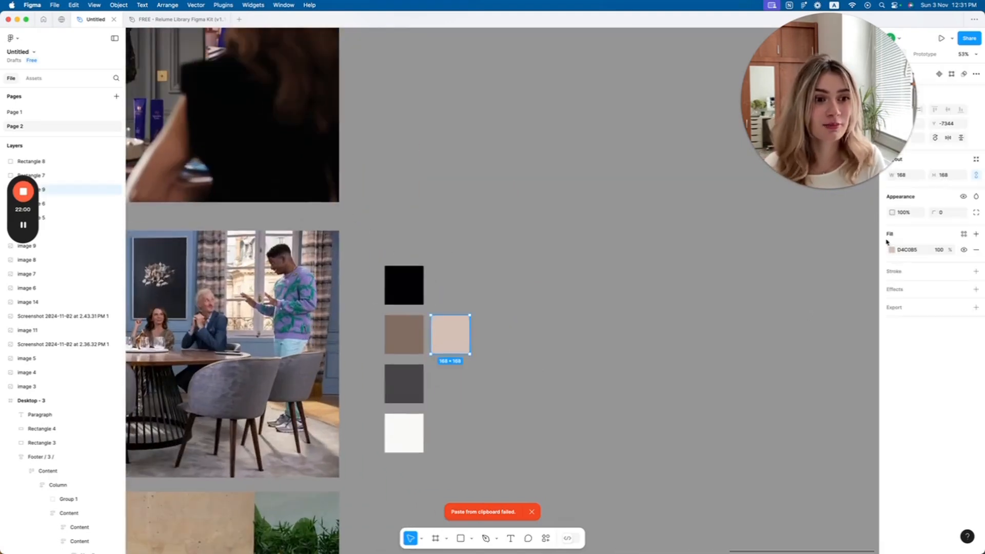
pyautogui.click(891, 250)
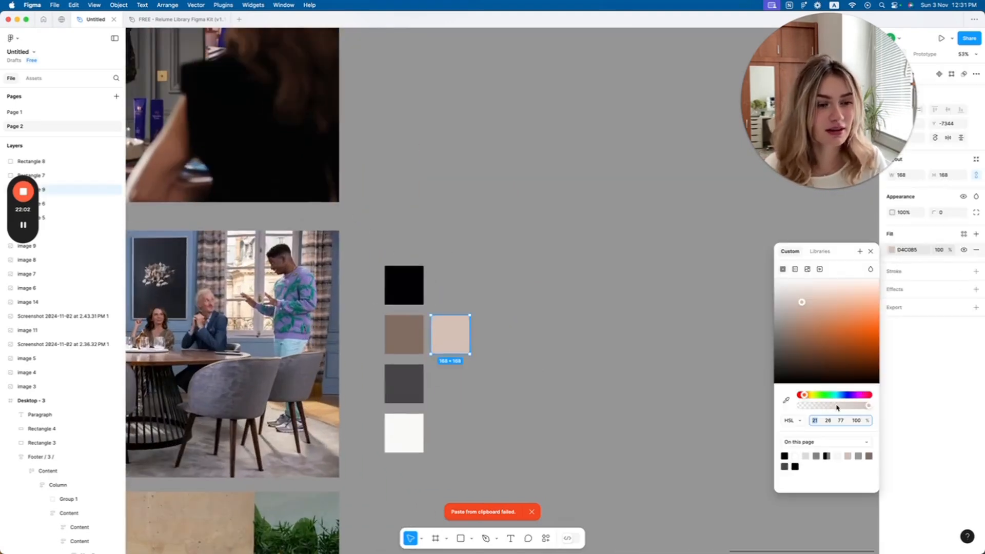
pyautogui.click(865, 394)
pyautogui.moveTo(870, 343); pyautogui.dragTo(875, 365)
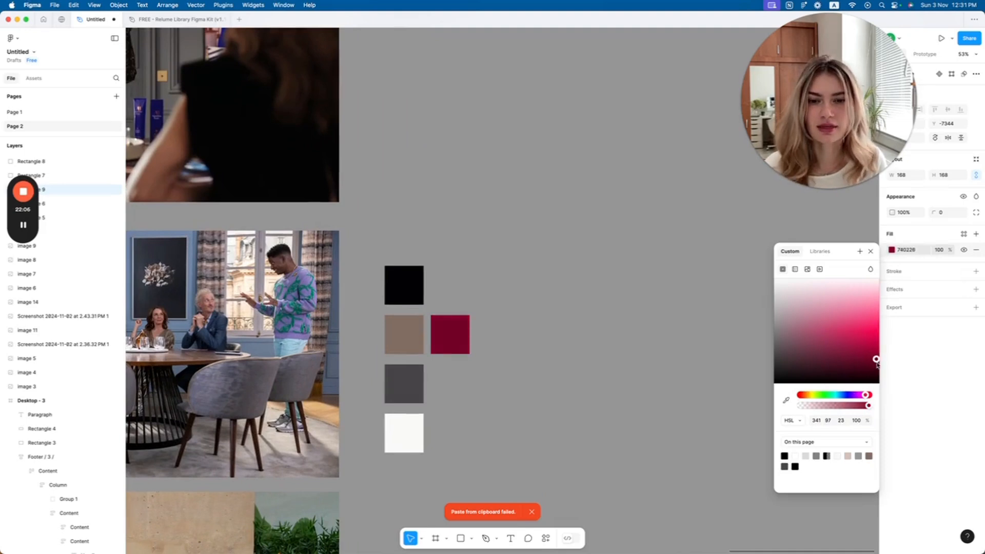
pyautogui.click(653, 395)
pyautogui.scroll(1, 561, 402)
# Step: Undo the burgundy recolouring of the swatch and deselect it
pyautogui.press('super+z')
pyautogui.press('super+z')
pyautogui.press('super+z')
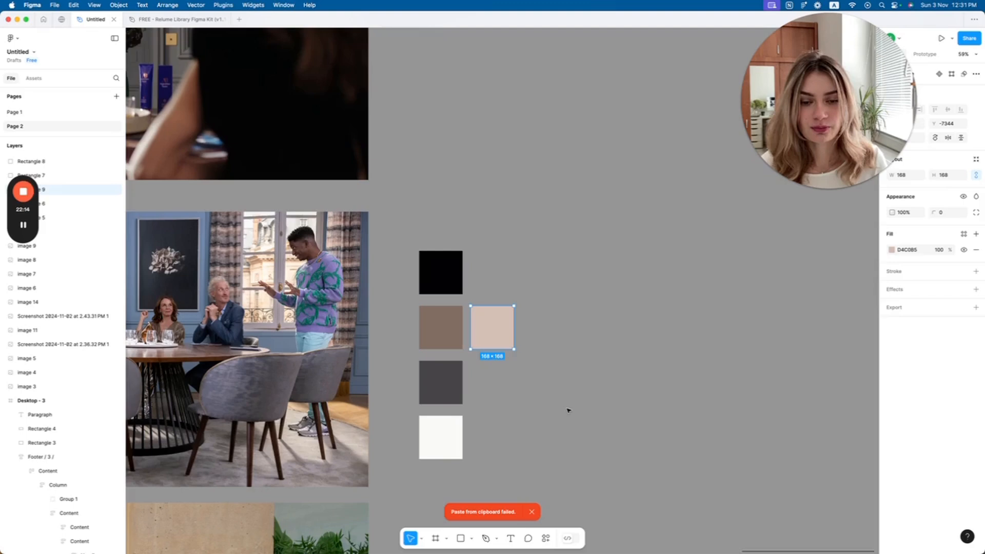
pyautogui.click(568, 410)
# Step: Review the moodboard's photos and colour swatches together with the collected luxury website references
pyautogui.scroll(-5, 568, 410)
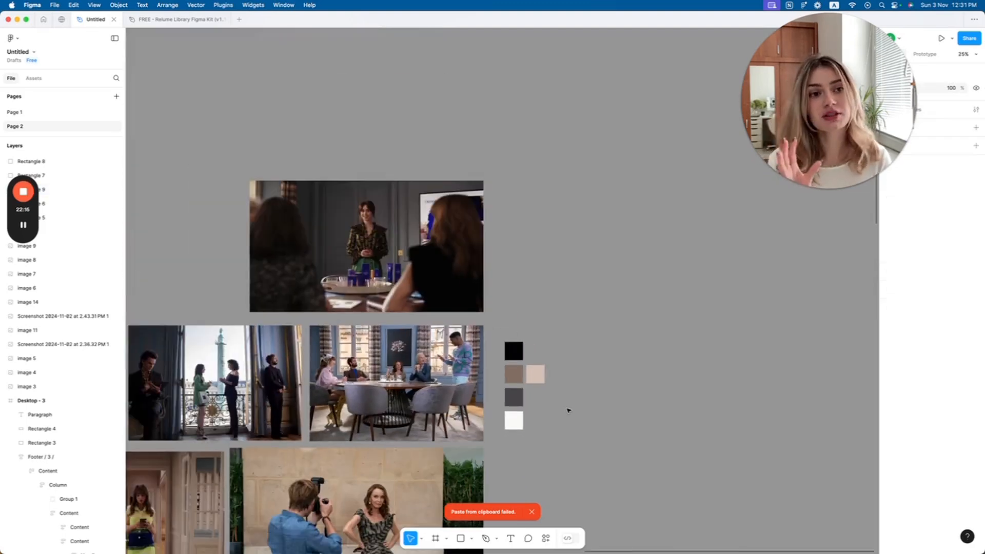
pyautogui.scroll(-4, 544, 428)
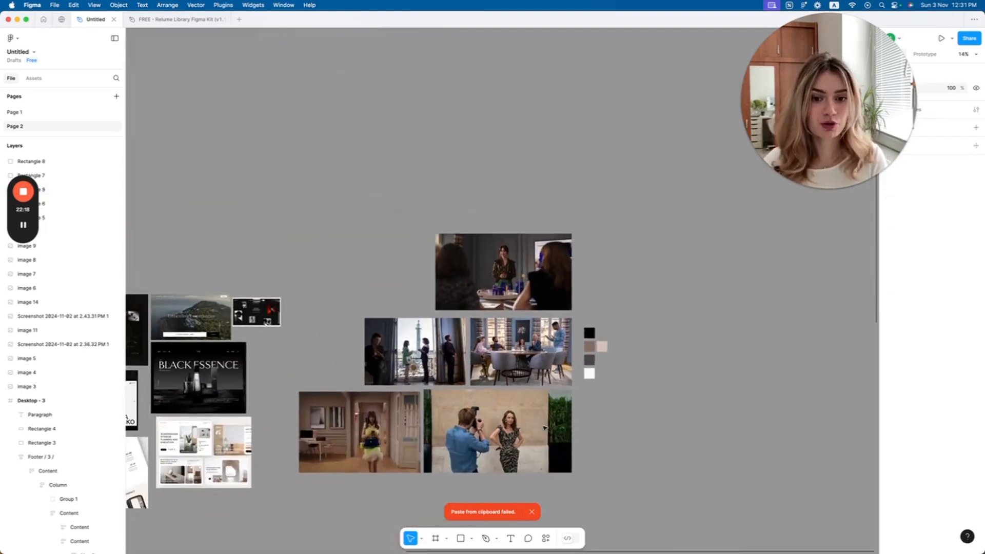
pyautogui.scroll(2, 545, 428)
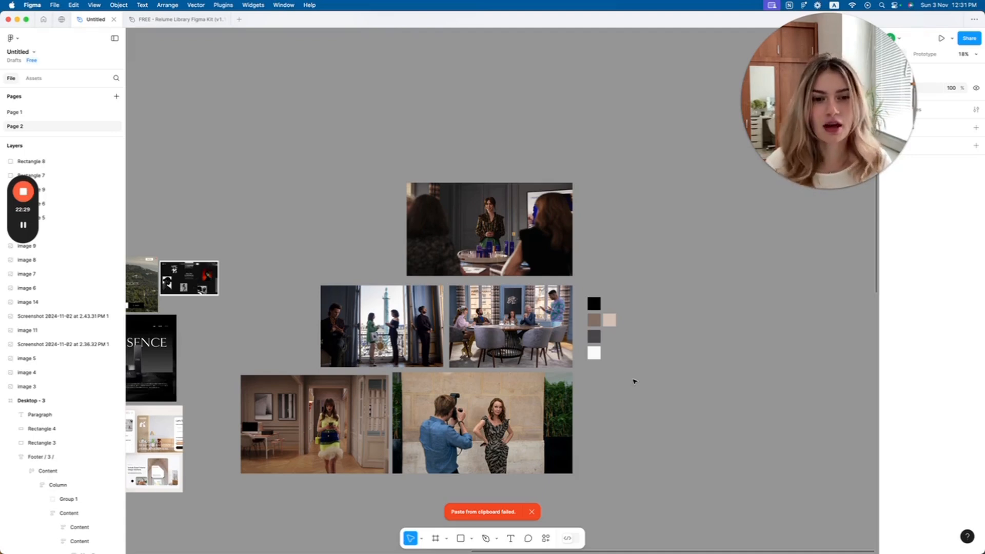
pyautogui.scroll(2, 665, 355)
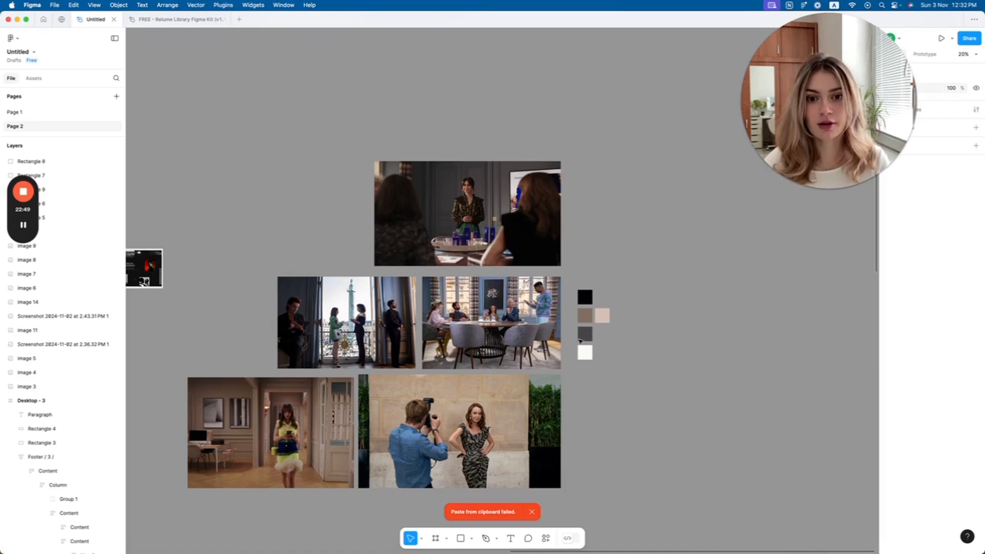
pyautogui.scroll(3, 592, 354)
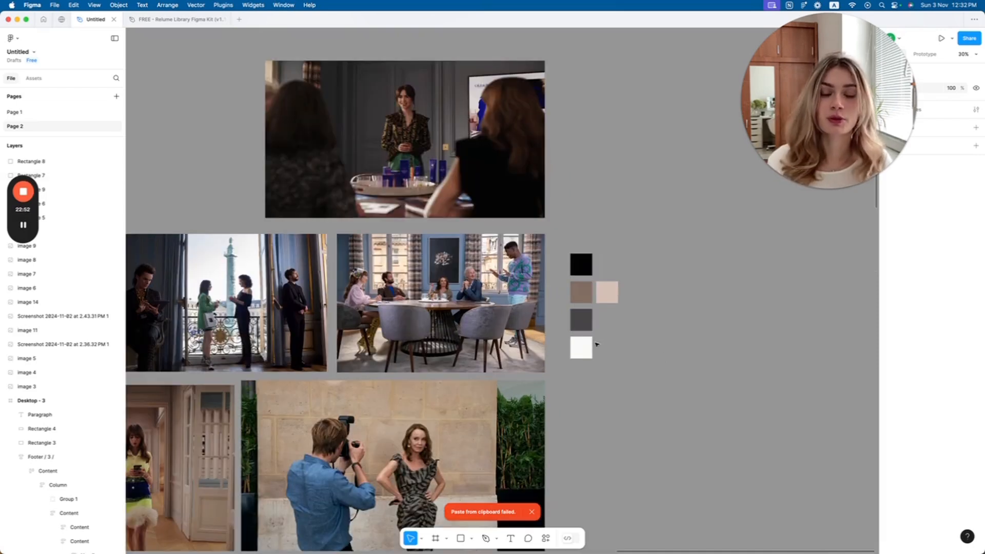
pyautogui.scroll(-5, 597, 343)
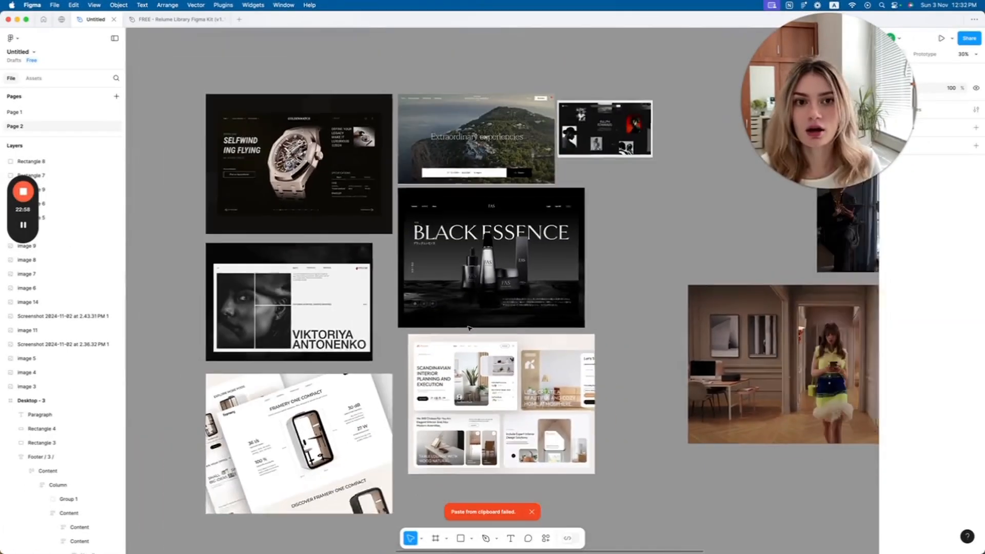
pyautogui.scroll(-2, 468, 328)
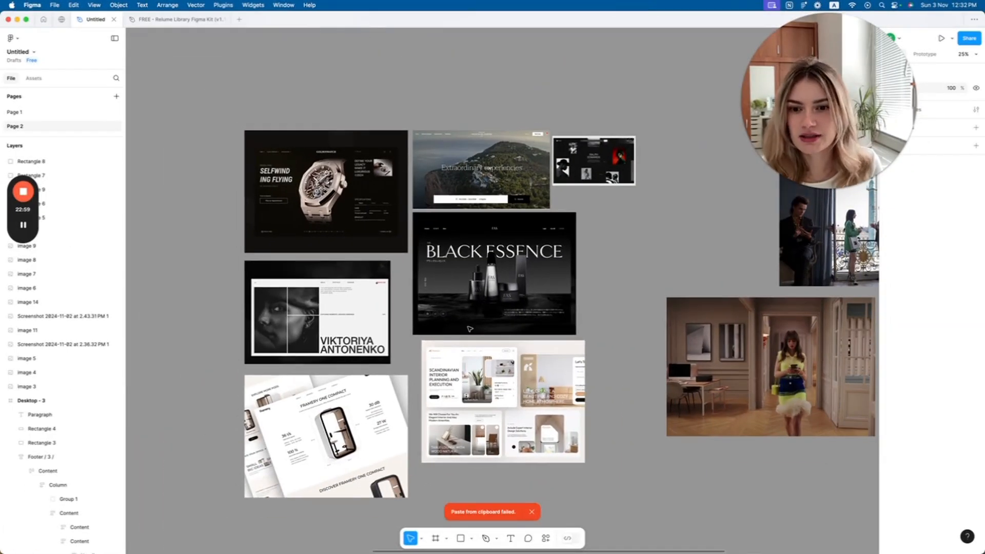
pyautogui.scroll(-2, 666, 277)
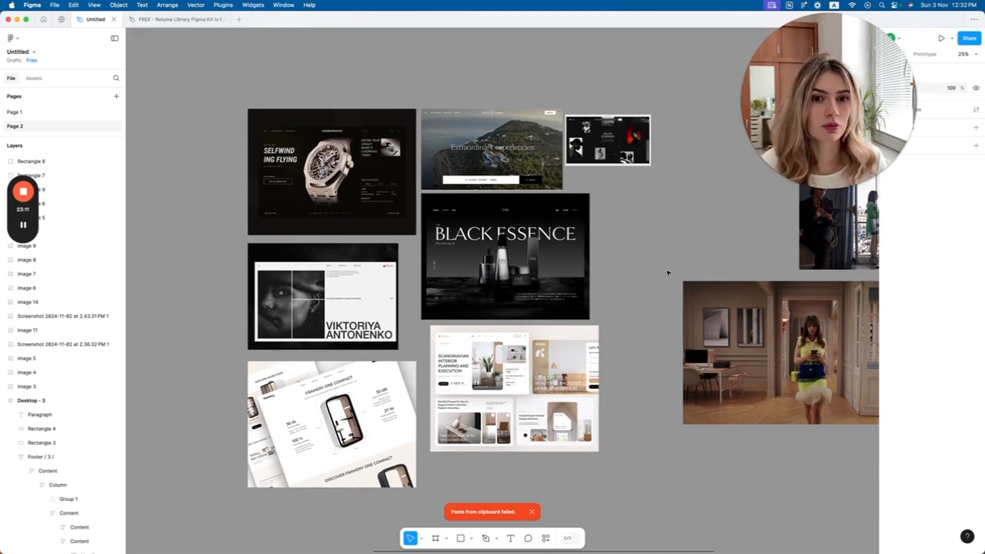
pyautogui.scroll(-3, 667, 272)
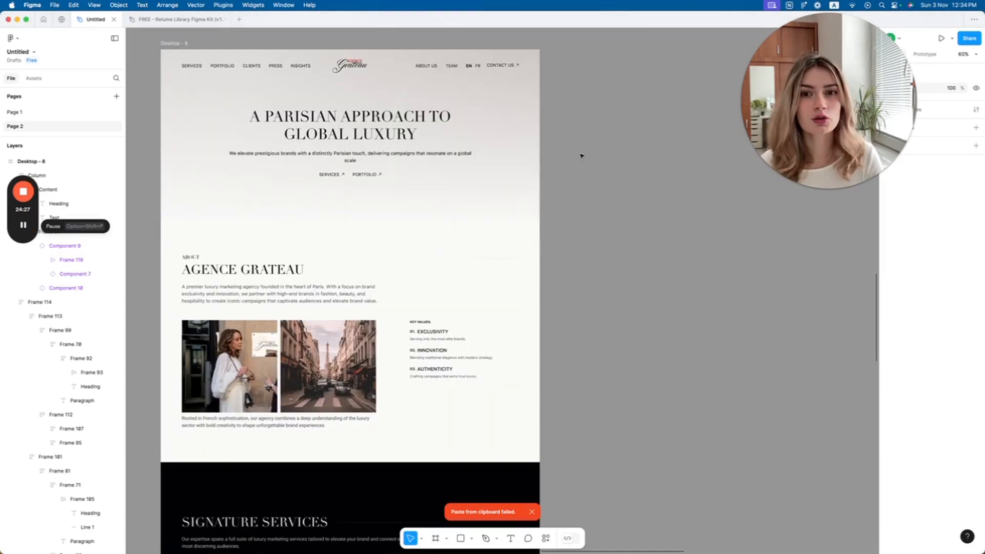
# Step: Move the Desktop - 3 wireframe frame beside the styled Desktop - 8 landing page, leaving a narrow gap between them
pyautogui.hscroll(-2, 581, 156)
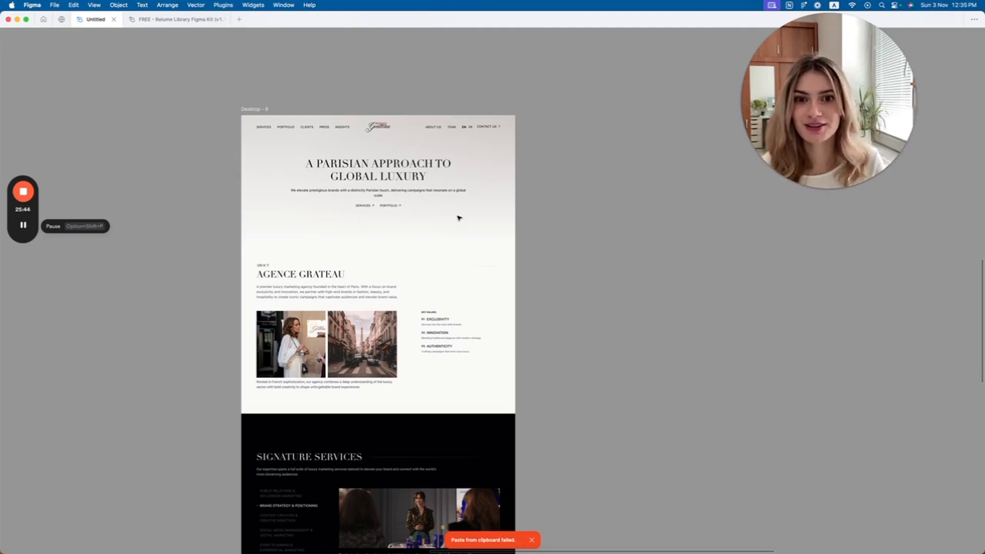
pyautogui.hscroll(-10, 459, 218)
pyautogui.scroll(-3, 296, 203)
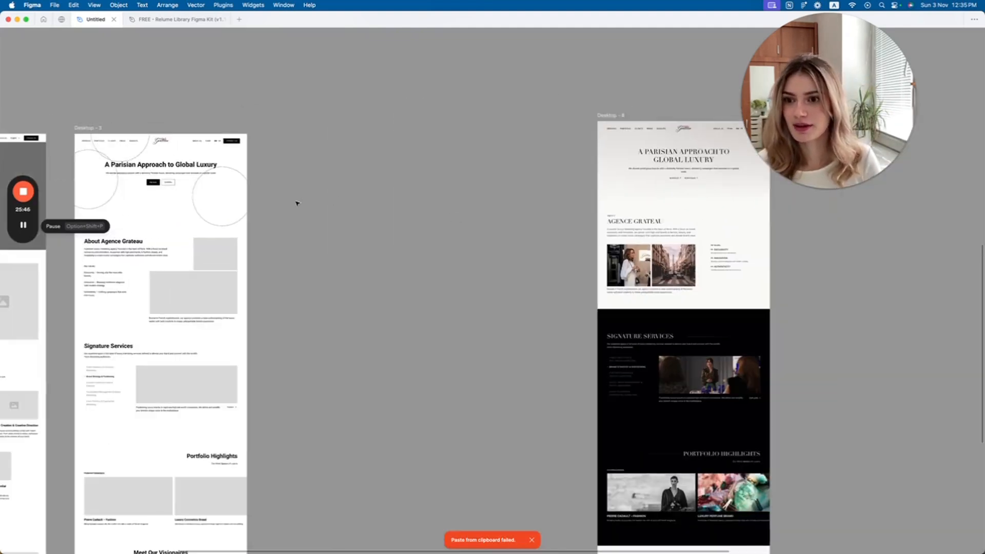
pyautogui.moveTo(91, 128); pyautogui.dragTo(424, 107)
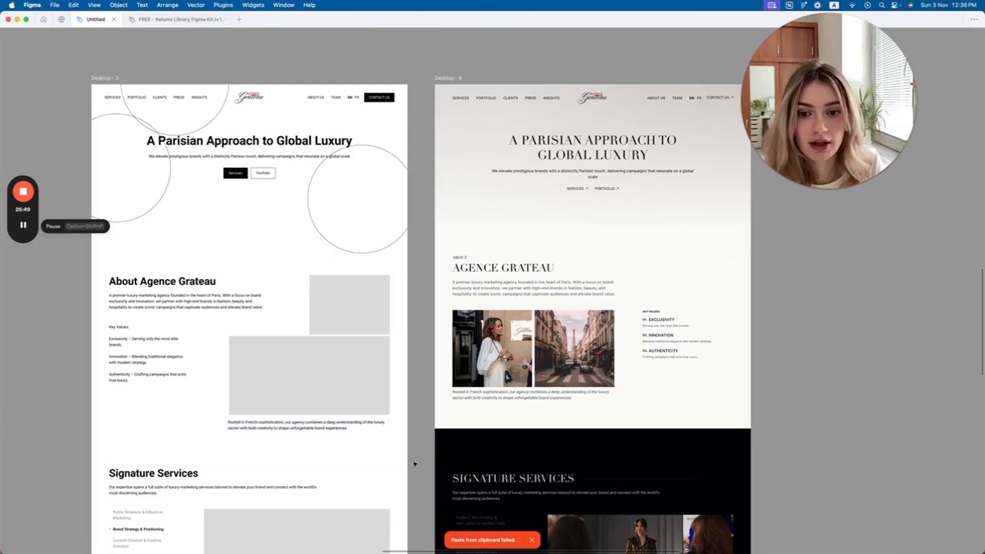
# Step: Compare the Desktop - 3 wireframe with the styled Desktop - 8 page section by section, from About down to the footer
pyautogui.scroll(-5, 414, 467)
pyautogui.scroll(-1, 416, 468)
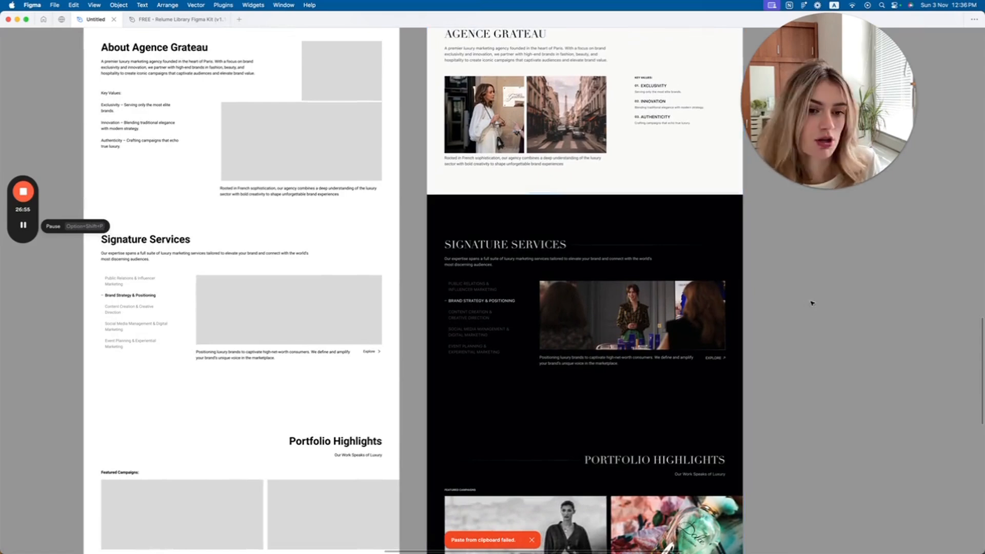
pyautogui.scroll(-8, 811, 305)
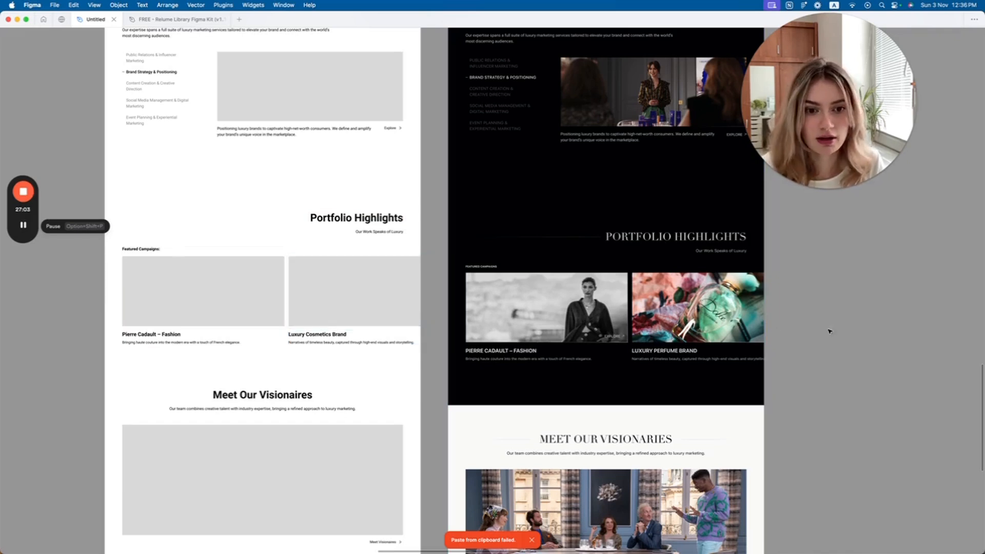
pyautogui.scroll(-4, 848, 333)
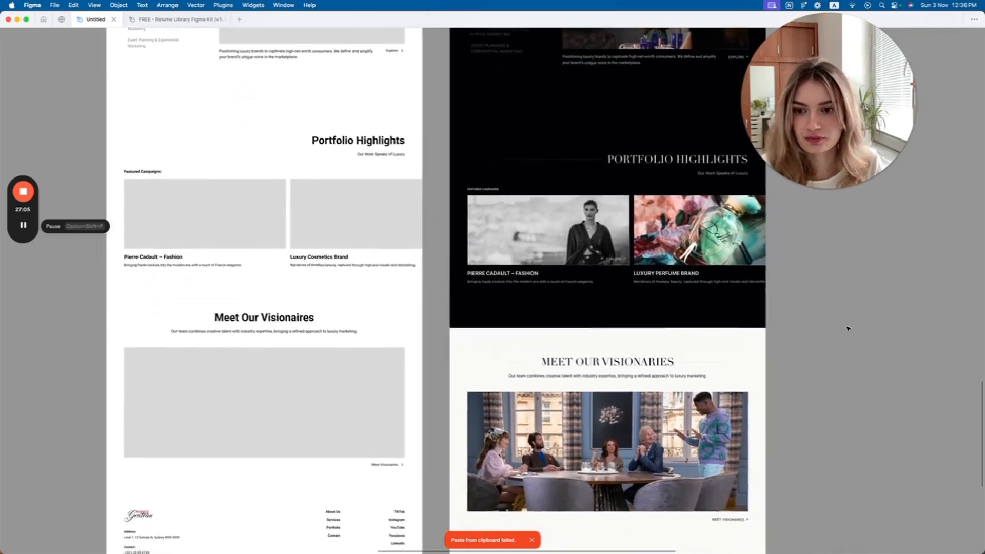
pyautogui.scroll(-6, 847, 328)
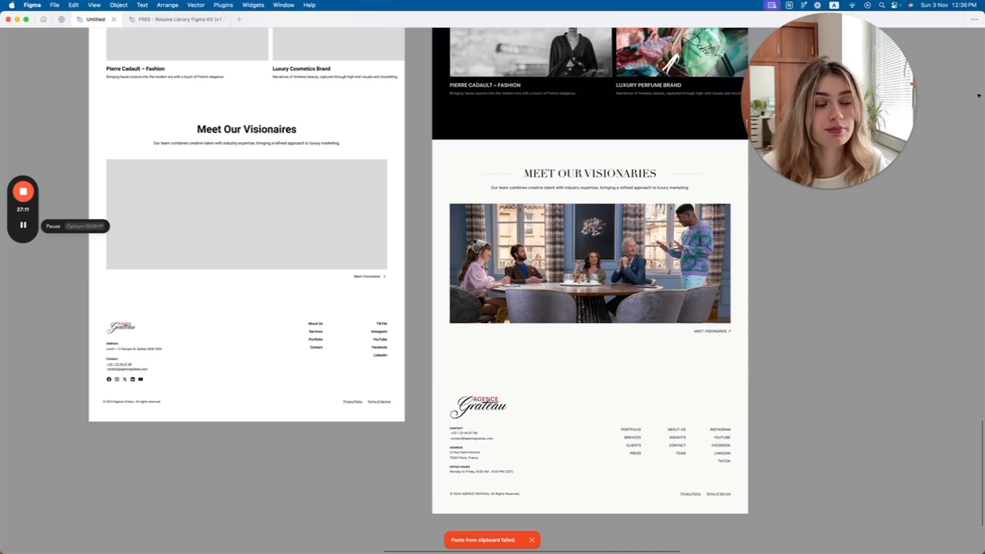
pyautogui.moveTo(849, 83); pyautogui.dragTo(906, 79)
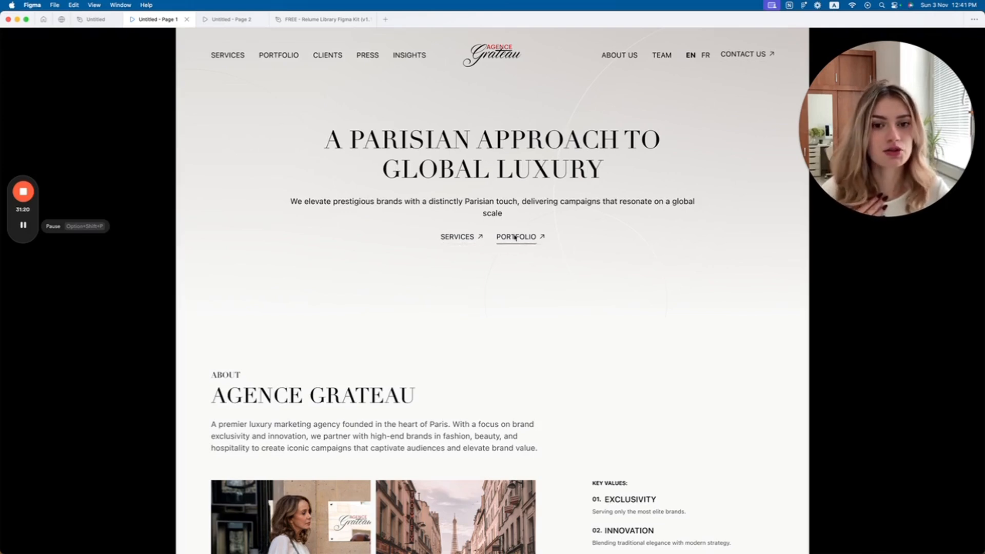
# Step: Examine the landing page prototype from the hero through About, Signature Services, Portfolio Highlights and Meet Our Visionaries to the footer, and back up
pyautogui.scroll(-2, 524, 326)
pyautogui.scroll(-20, 525, 327)
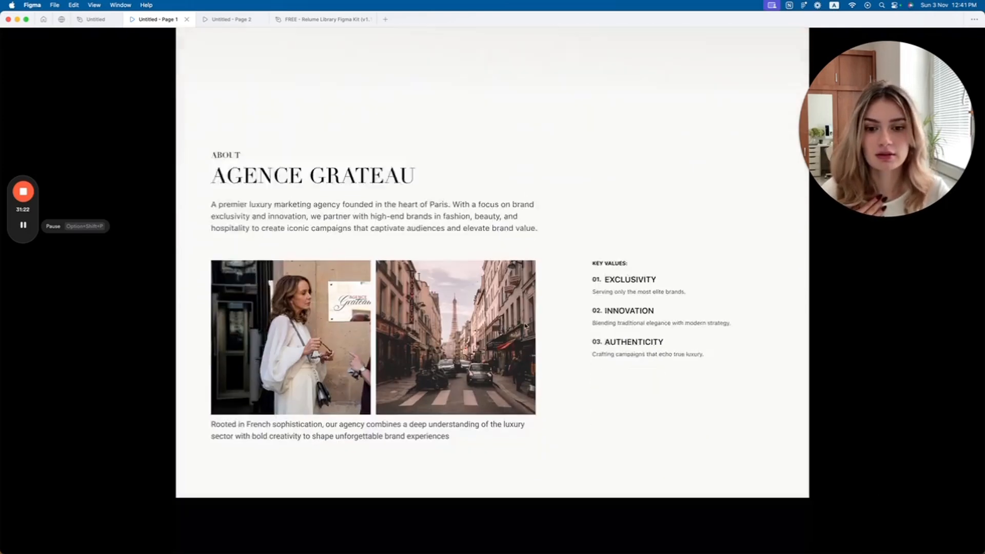
pyautogui.scroll(-5, 525, 326)
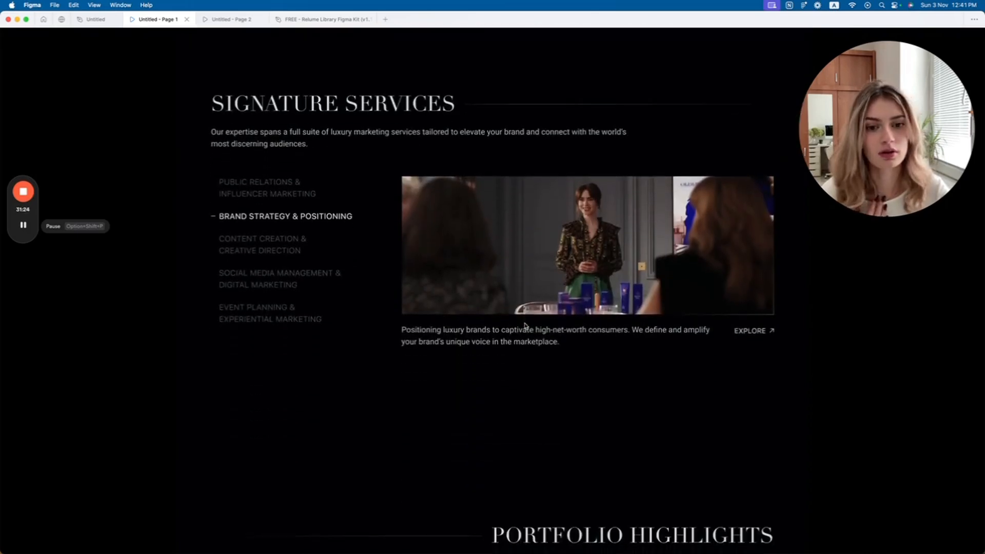
pyautogui.scroll(-15, 524, 326)
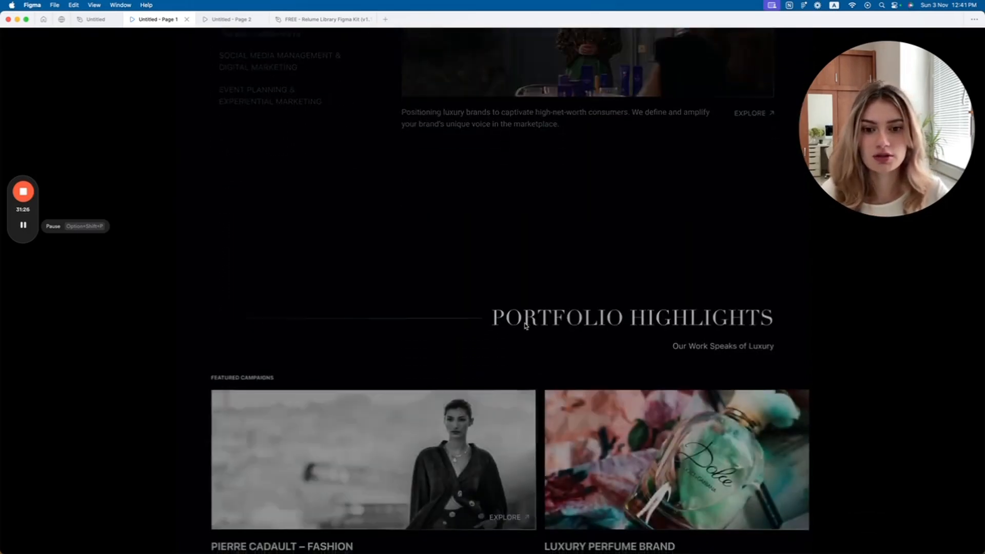
pyautogui.scroll(-12, 524, 326)
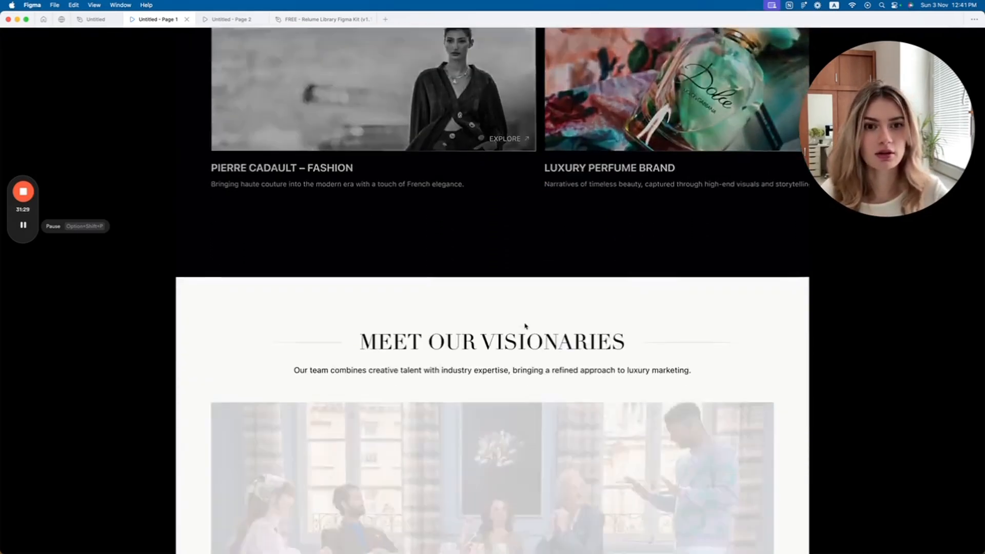
pyautogui.scroll(-9, 524, 326)
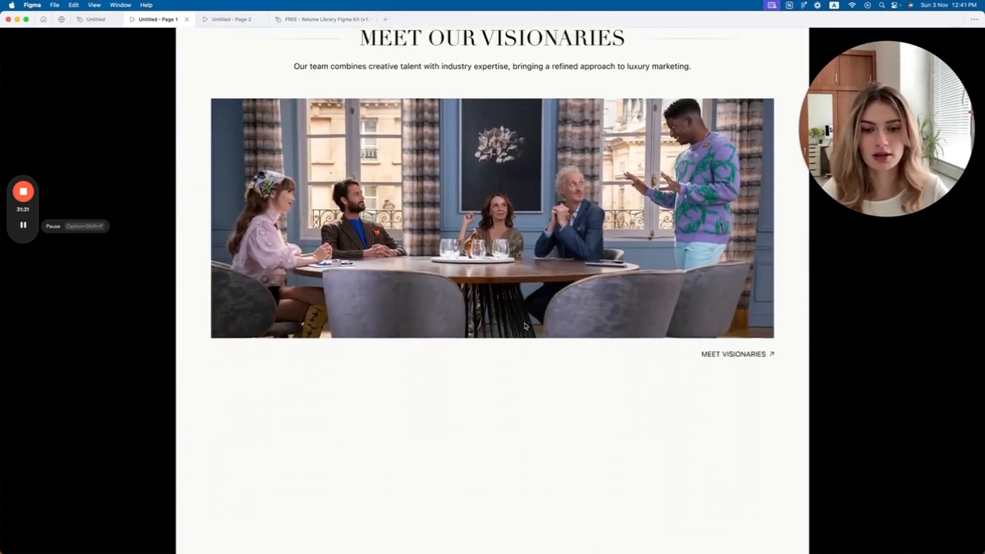
pyautogui.scroll(20, 525, 326)
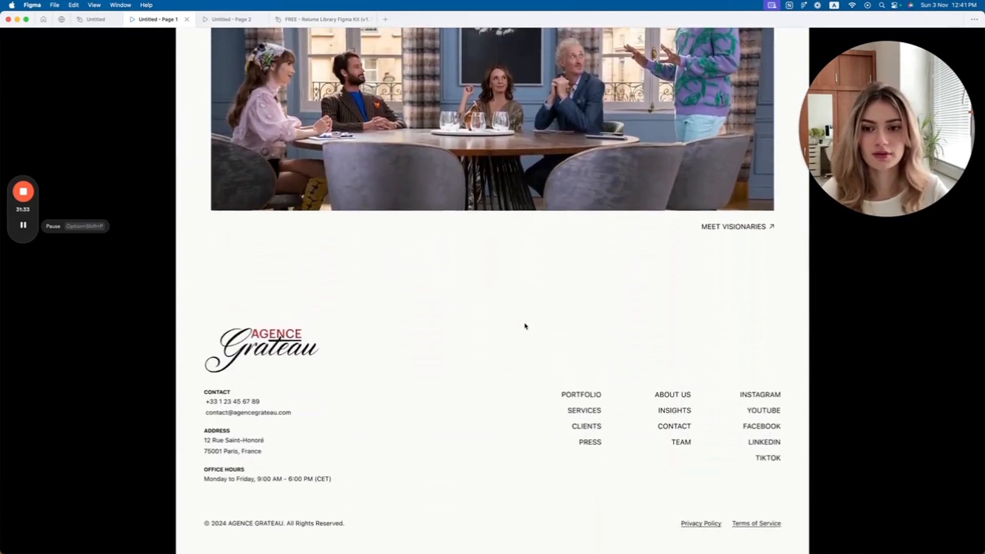
pyautogui.scroll(20, 525, 326)
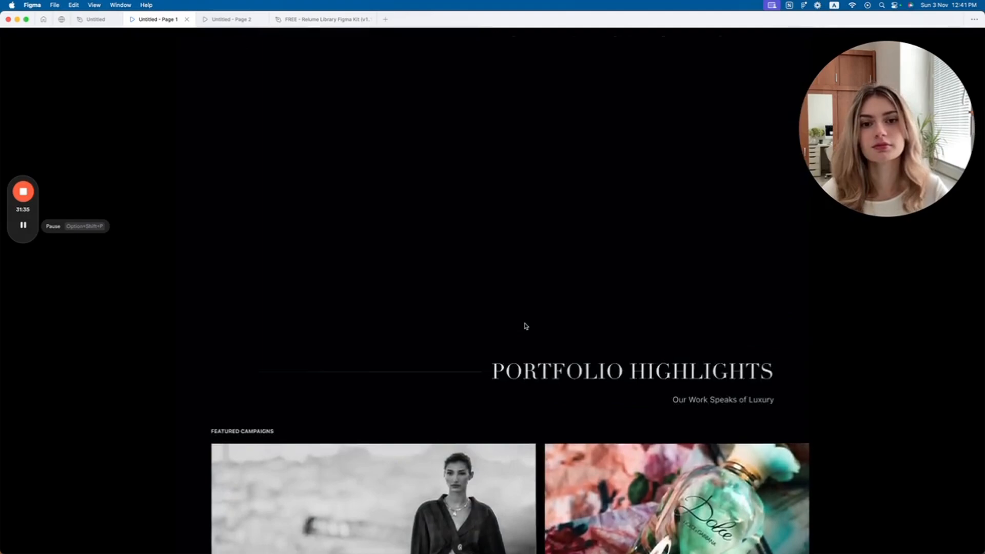